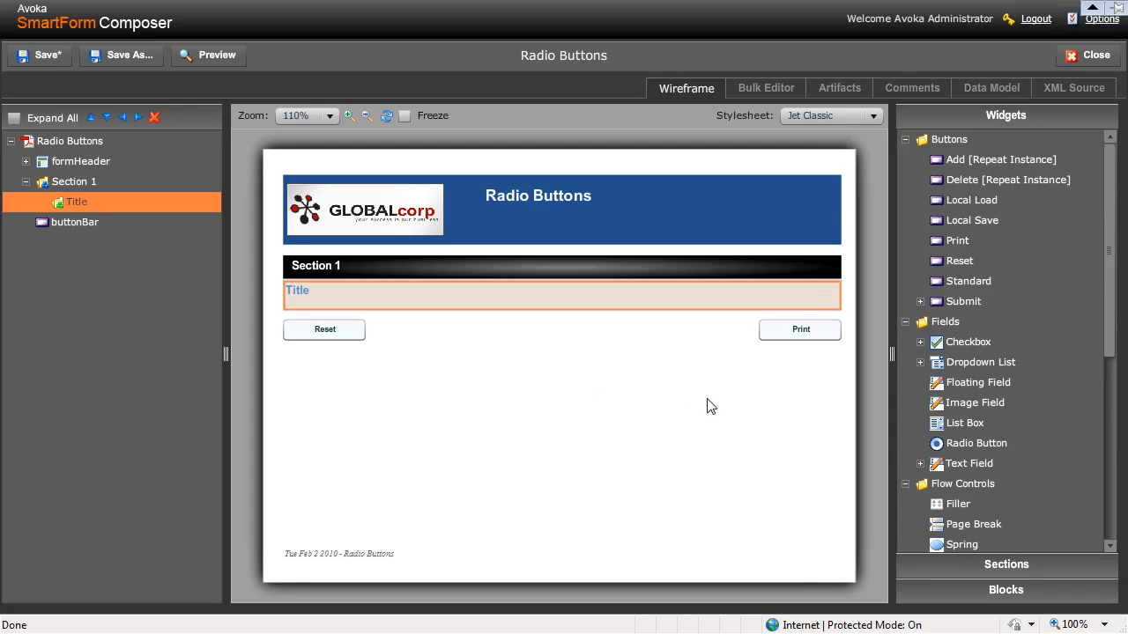
# Add a Radio Button Group block named TitleGroup inside the Title block of Section 1.
pyautogui.click(985, 445)
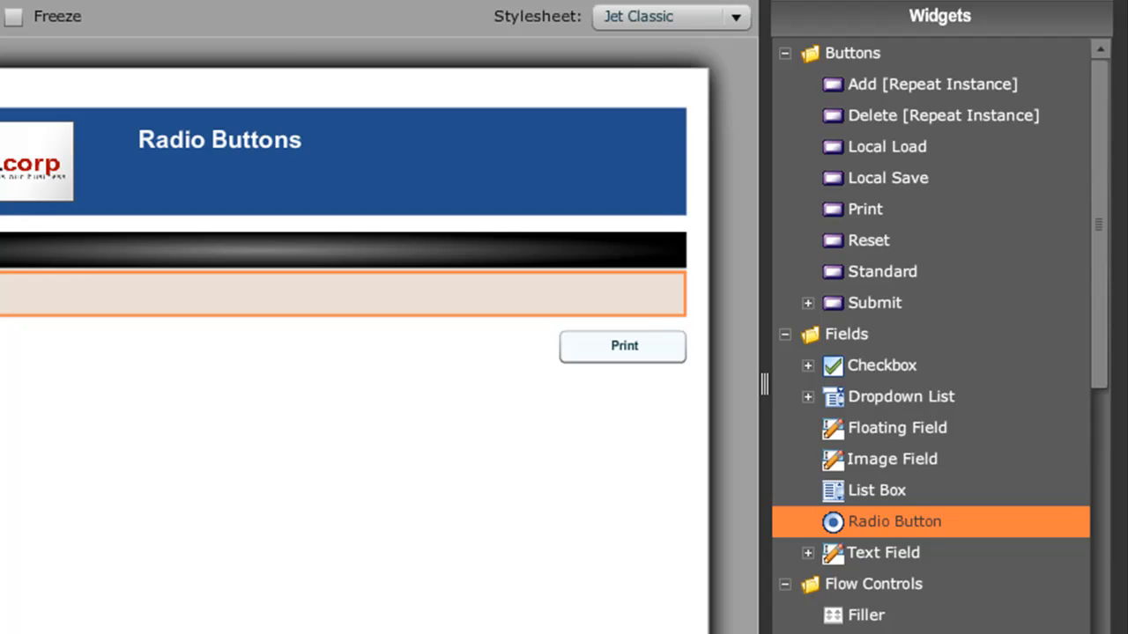
pyautogui.click(917, 633)
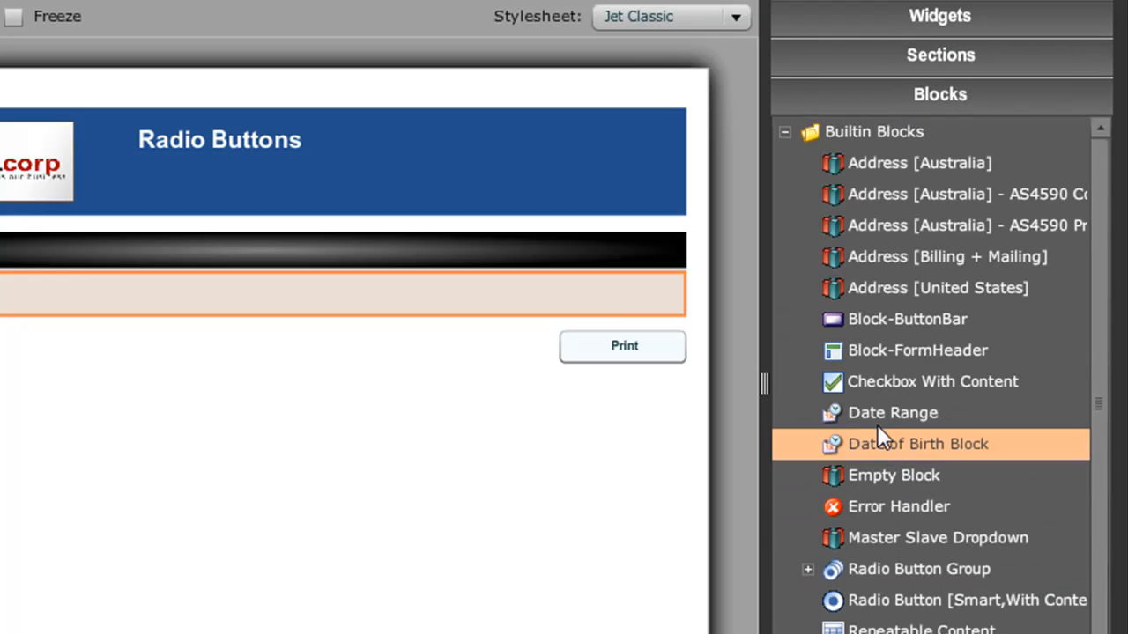
pyautogui.click(807, 569)
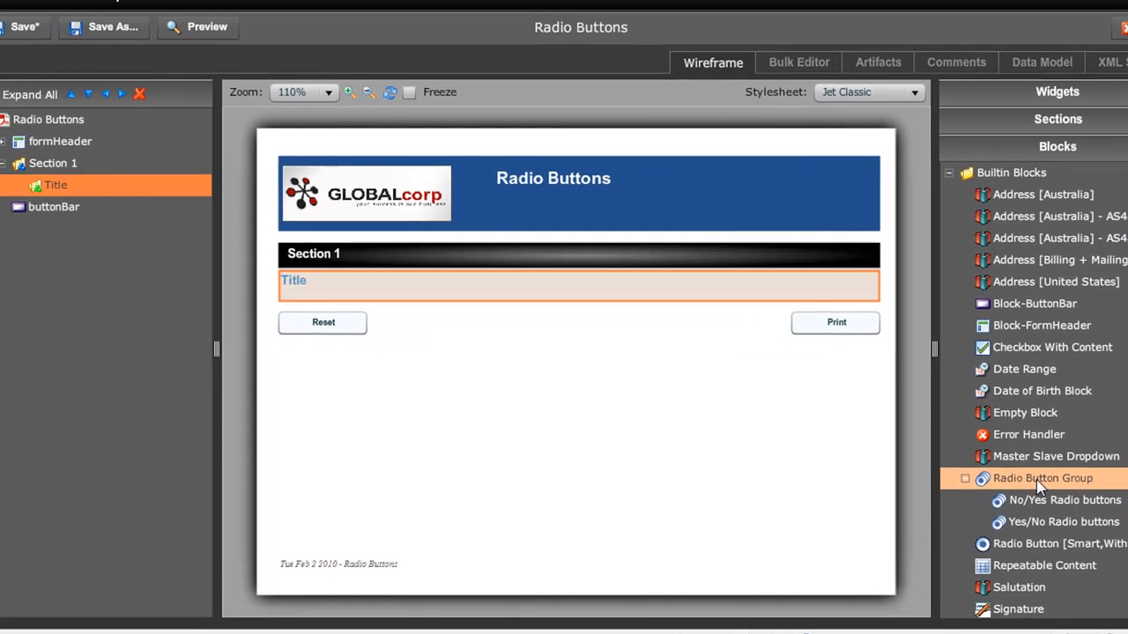
pyautogui.moveTo(1040, 480); pyautogui.dragTo(74, 185)
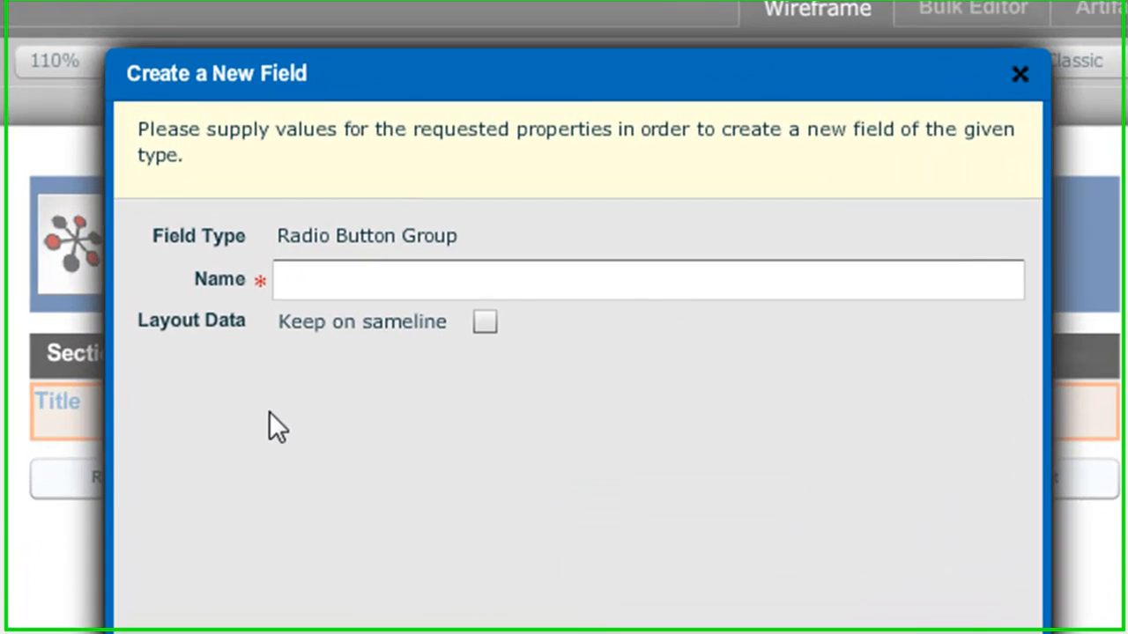
pyautogui.click(365, 273)
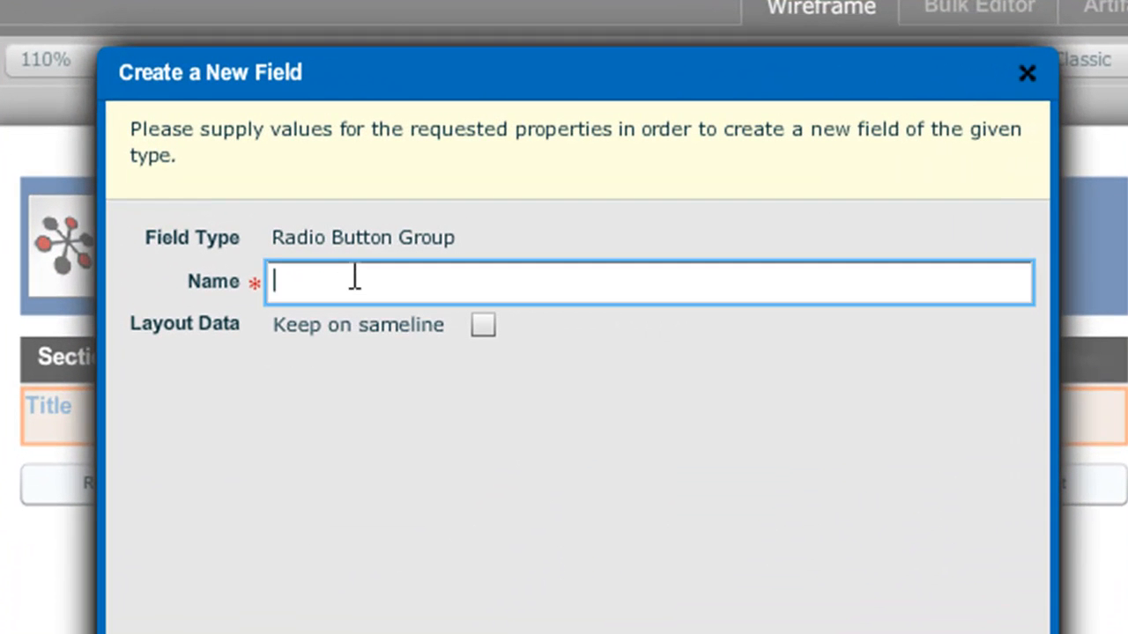
pyautogui.write('G')
pyautogui.press('BackSpace')
pyautogui.write('TitleGho')
pyautogui.press('BackSpace')
pyautogui.press('BackSpace')
pyautogui.write('roup')
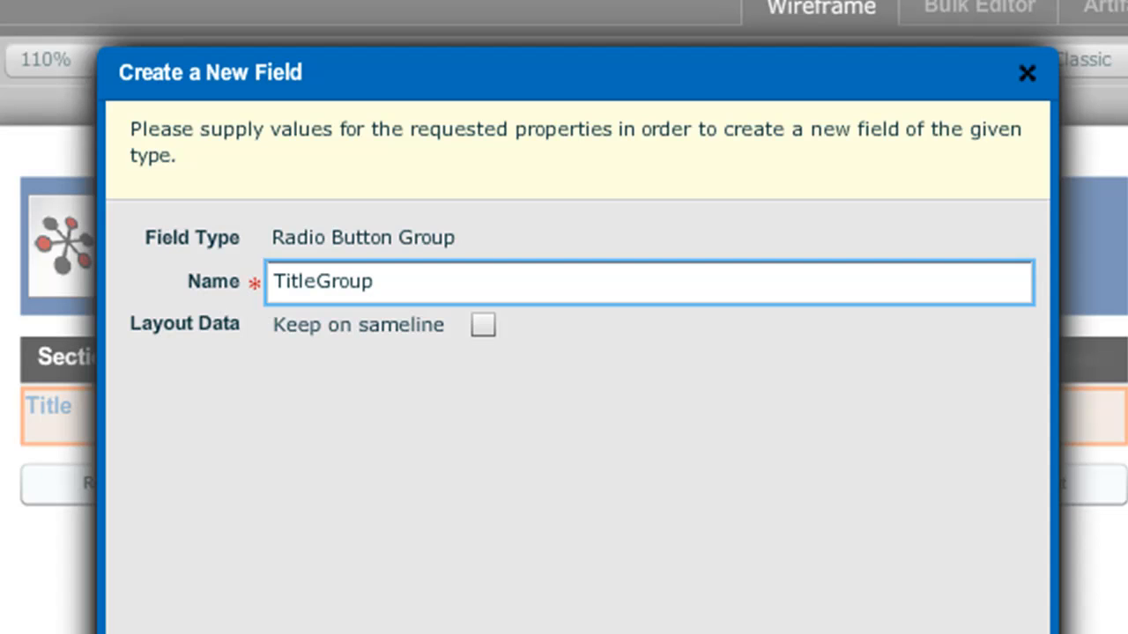
pyautogui.press('Return')
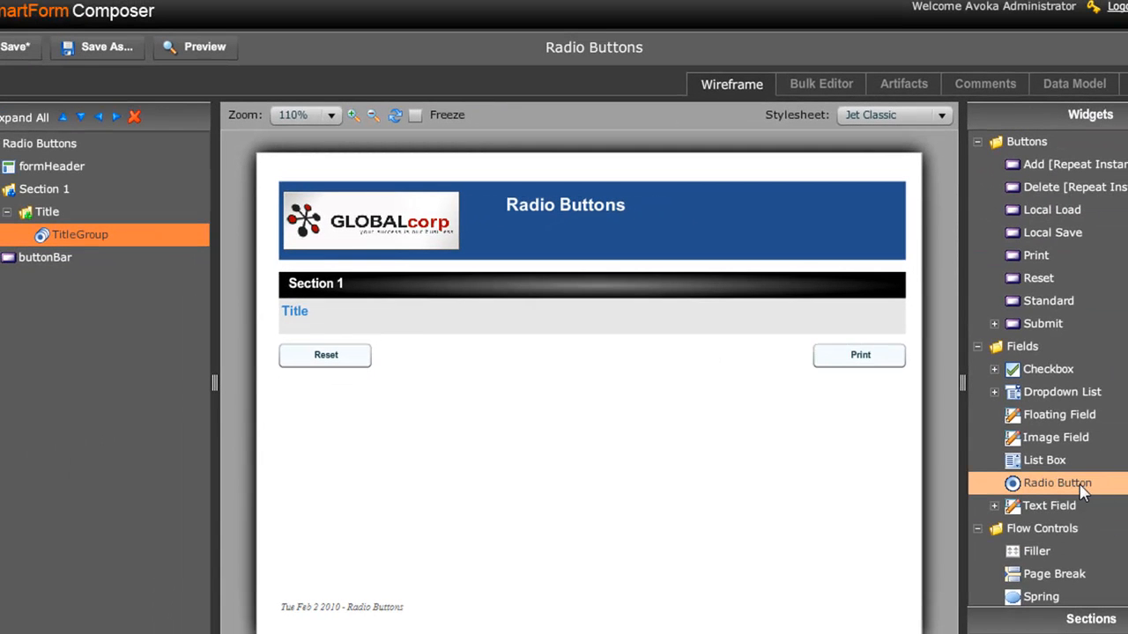
# Add three radio buttons labelled Mr, Mrs and Ms inside TitleGroup.
pyautogui.moveTo(1075, 492); pyautogui.dragTo(82, 235)
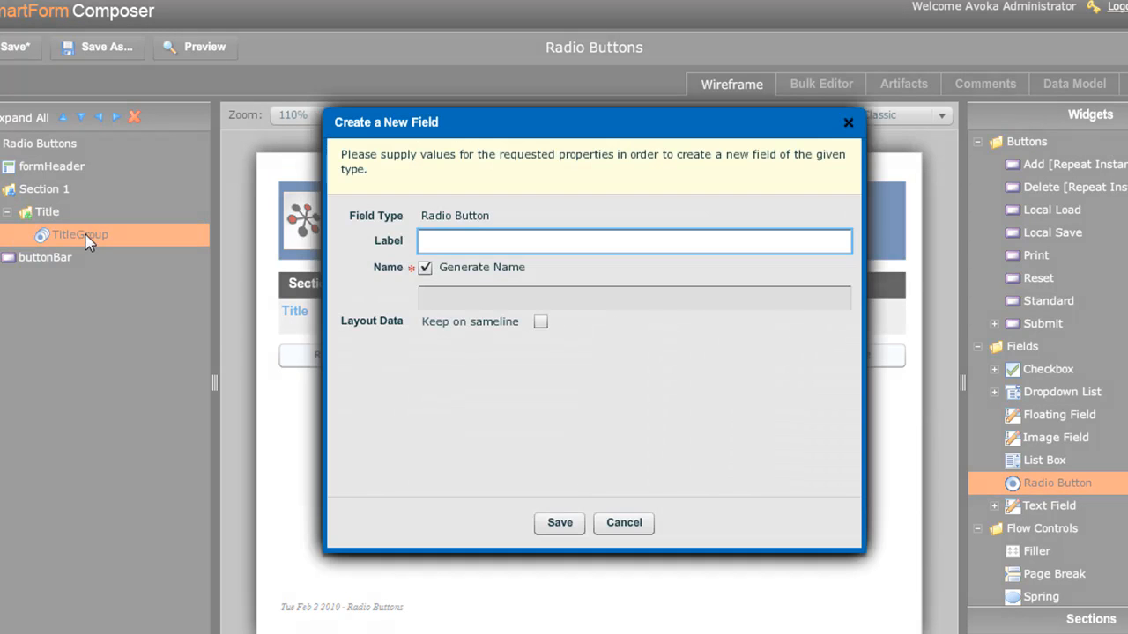
pyautogui.write('Mr')
pyautogui.click(559, 523)
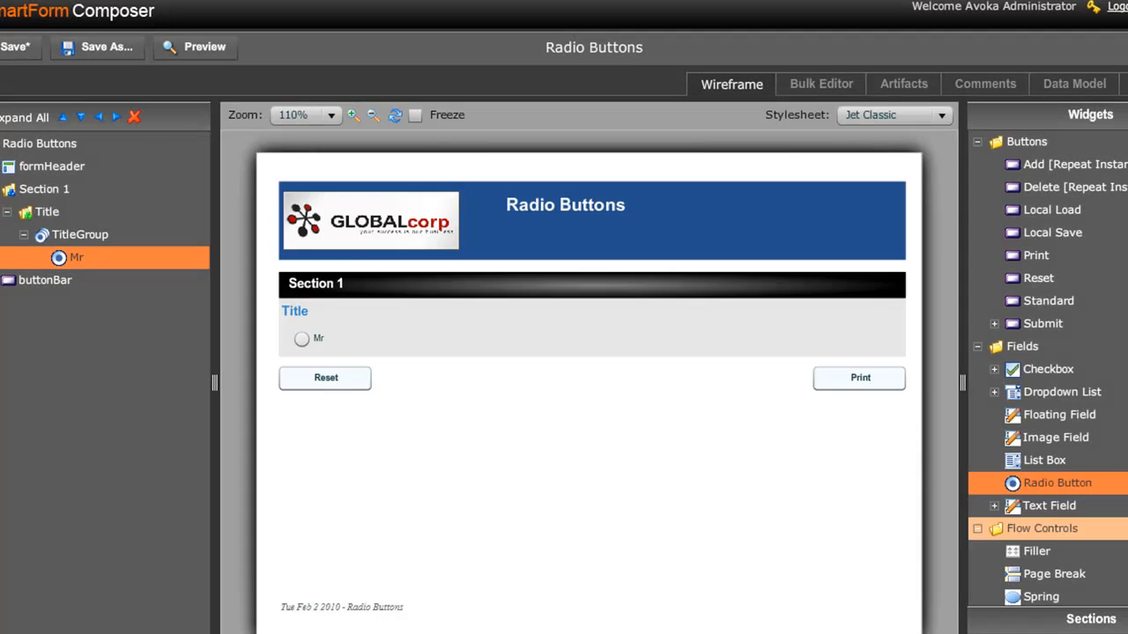
pyautogui.moveTo(1097, 485); pyautogui.dragTo(143, 236)
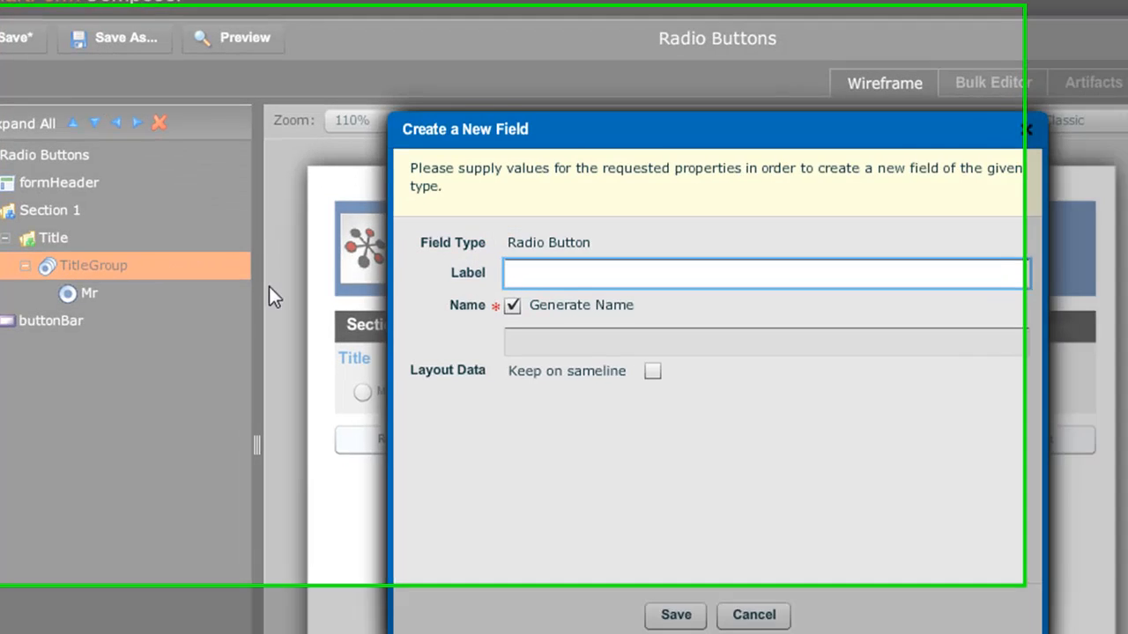
pyautogui.write('Mrs')
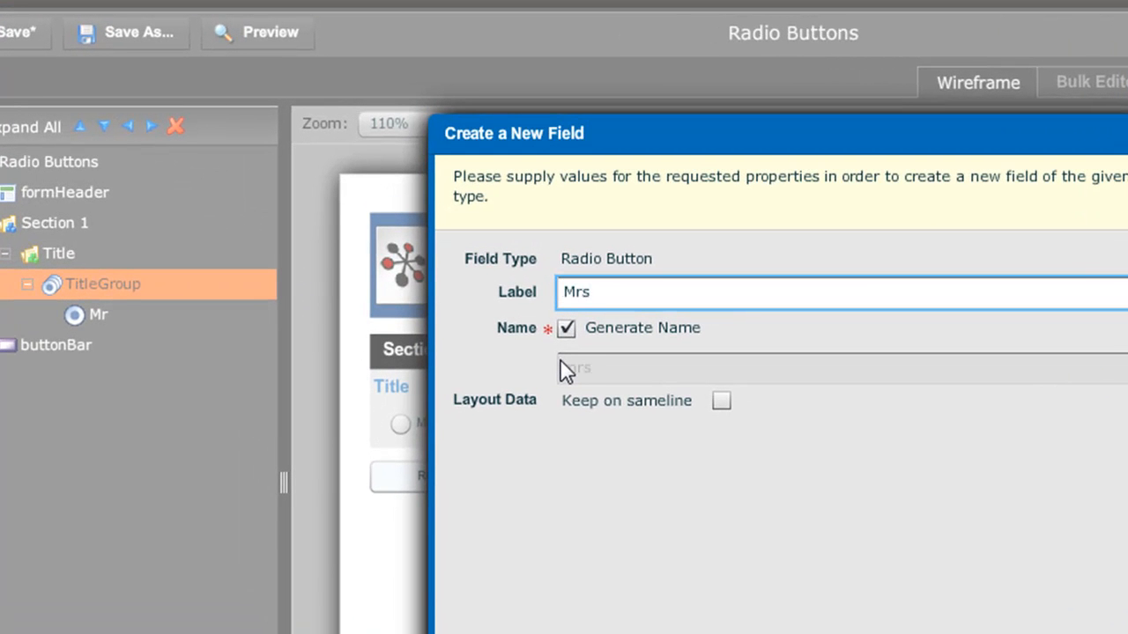
pyautogui.press('Return')
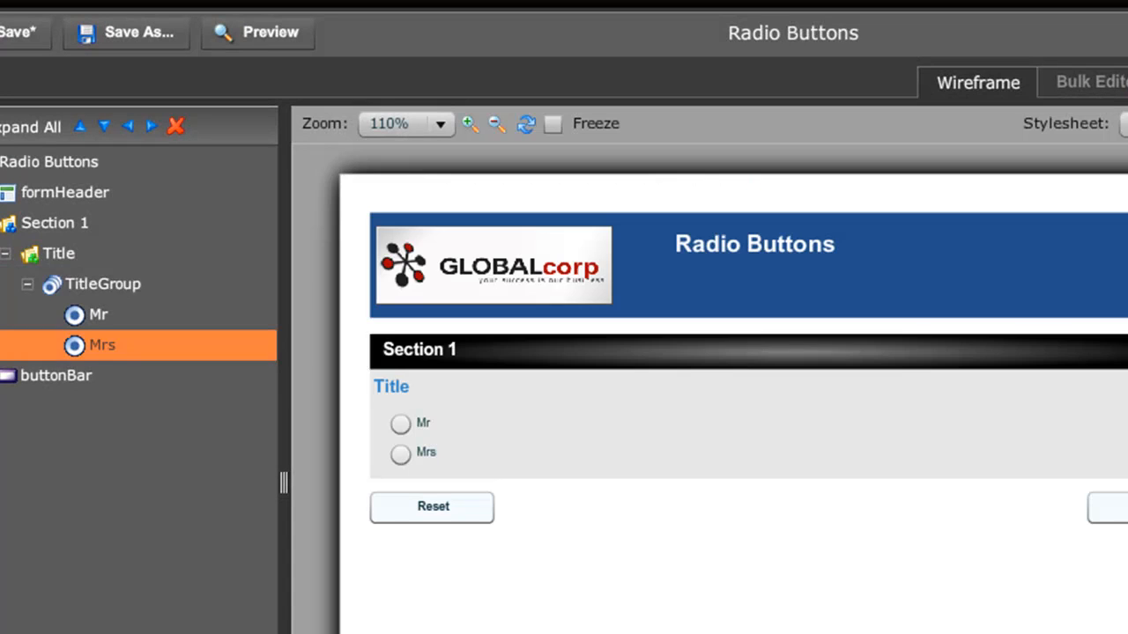
pyautogui.moveTo(5, 264); pyautogui.dragTo(143, 294)
pyautogui.write('Ms')
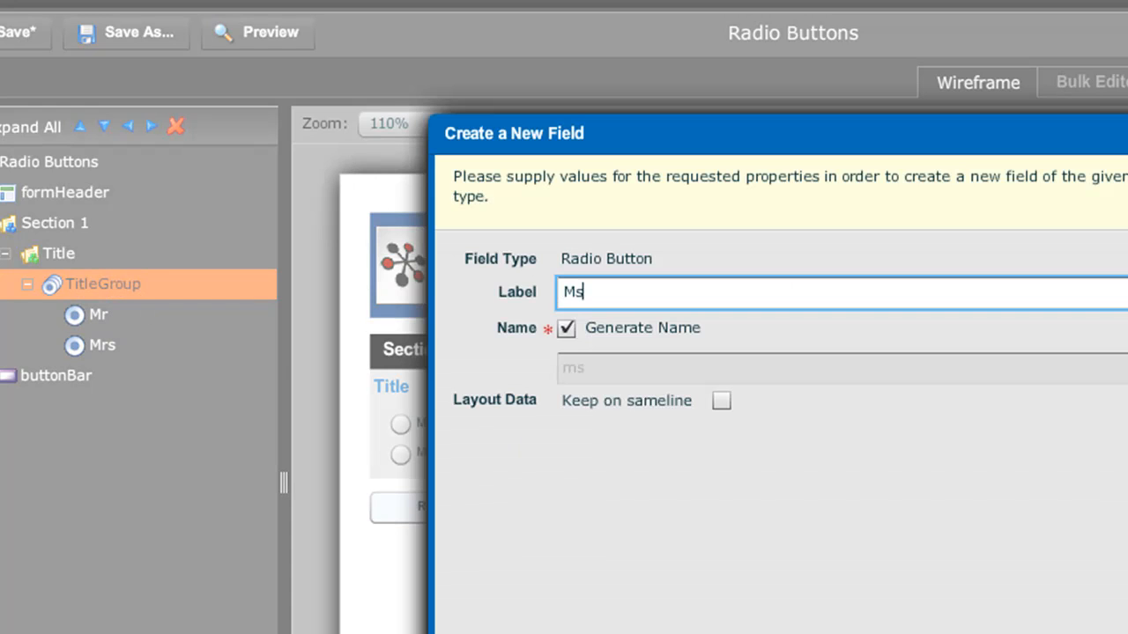
pyautogui.press('Return')
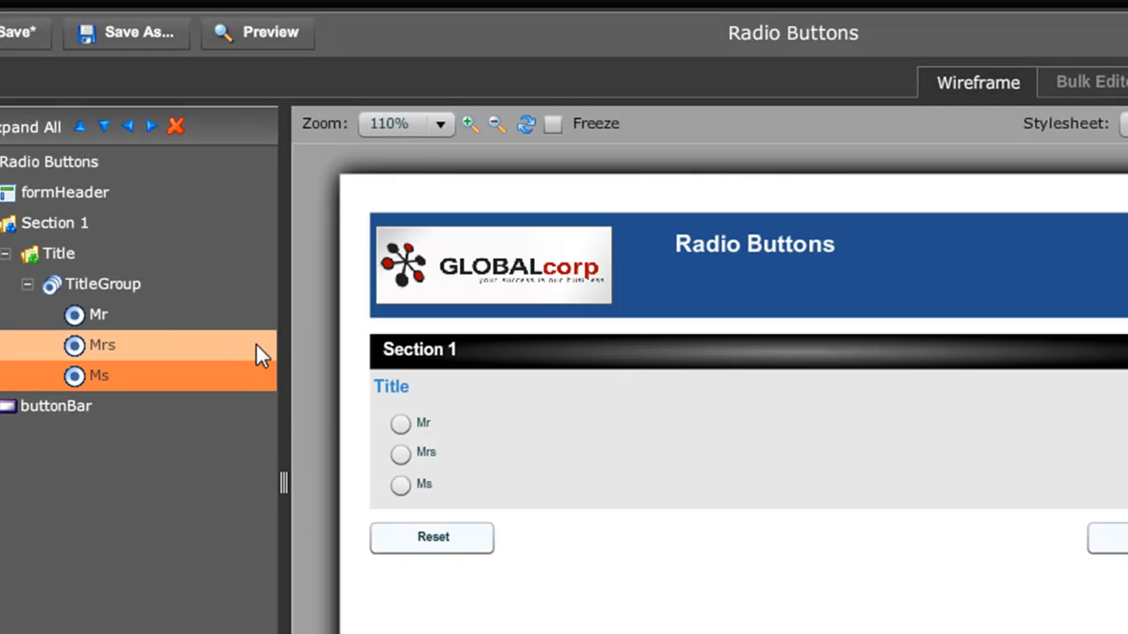
# Set the layout manager of TitleGroup to Flow - Left to Right and save the properties.
pyautogui.click(69, 284)
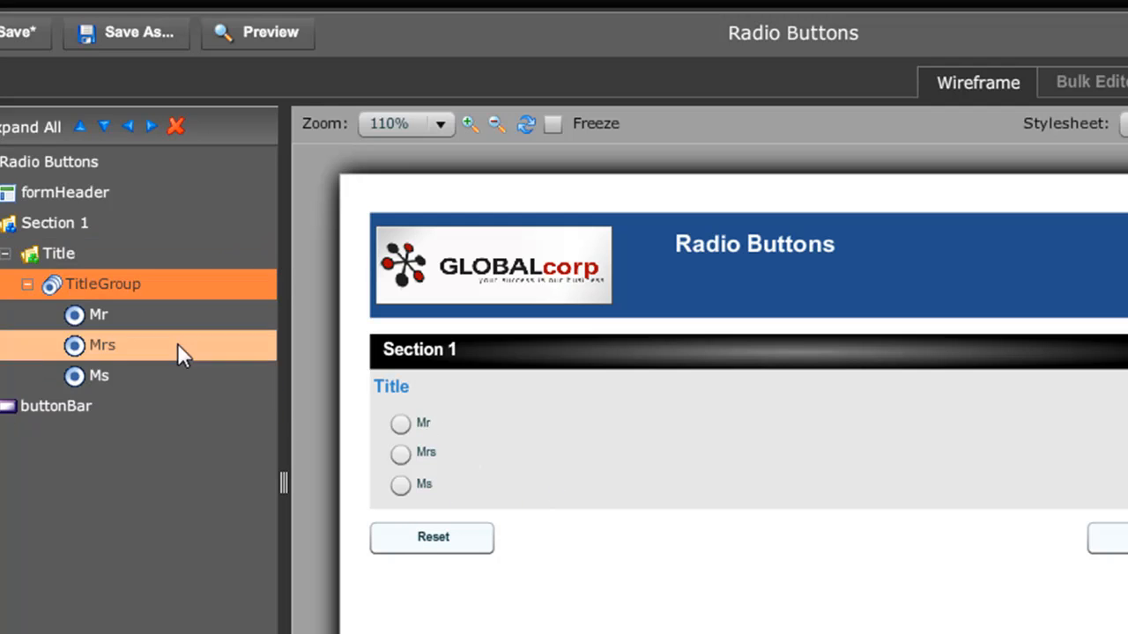
pyautogui.doubleClick(101, 289)
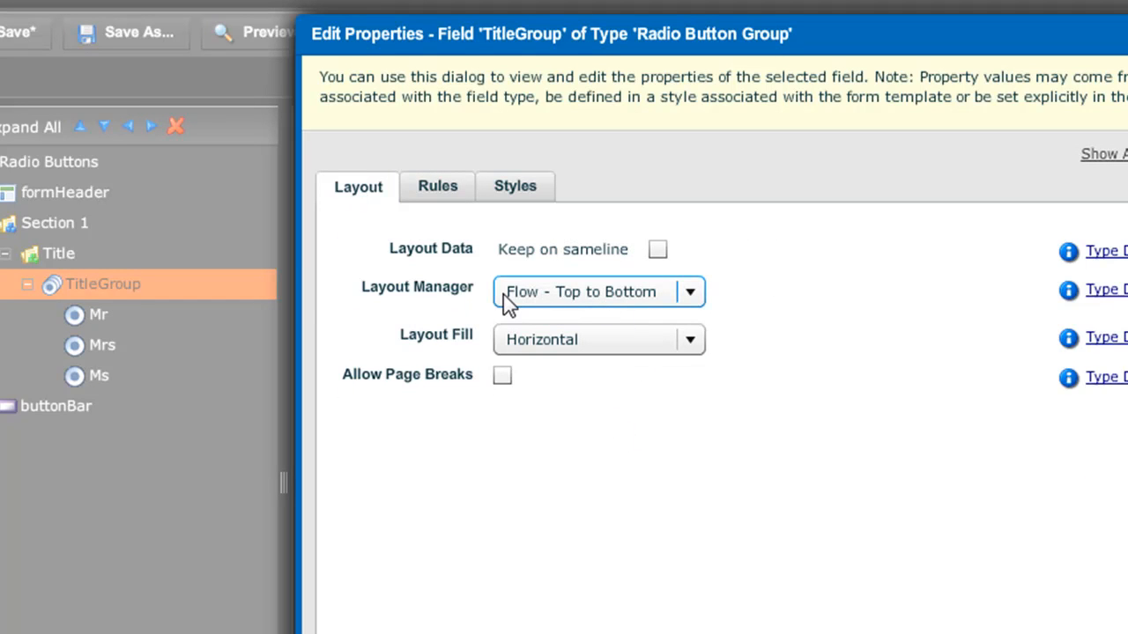
pyautogui.click(567, 308)
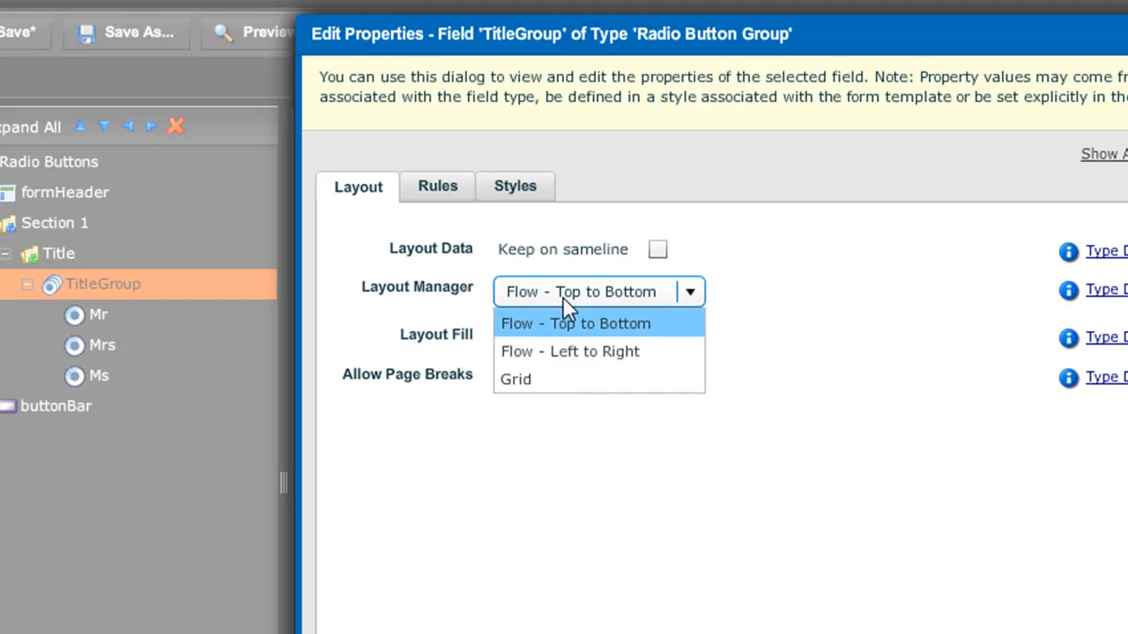
pyautogui.click(581, 353)
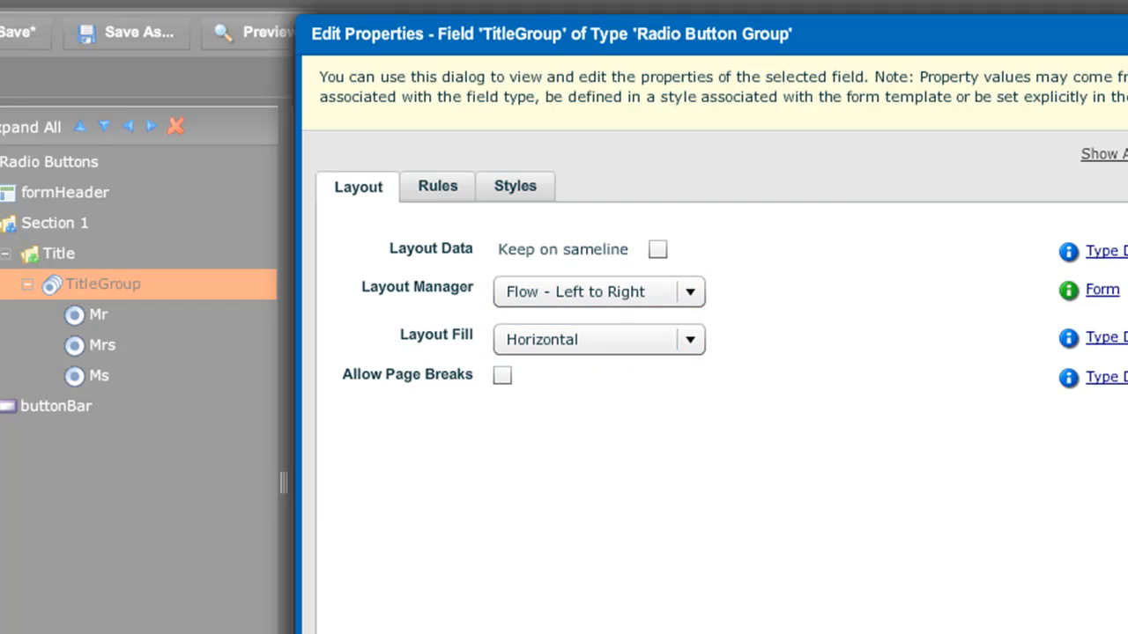
pyautogui.click(899, 630)
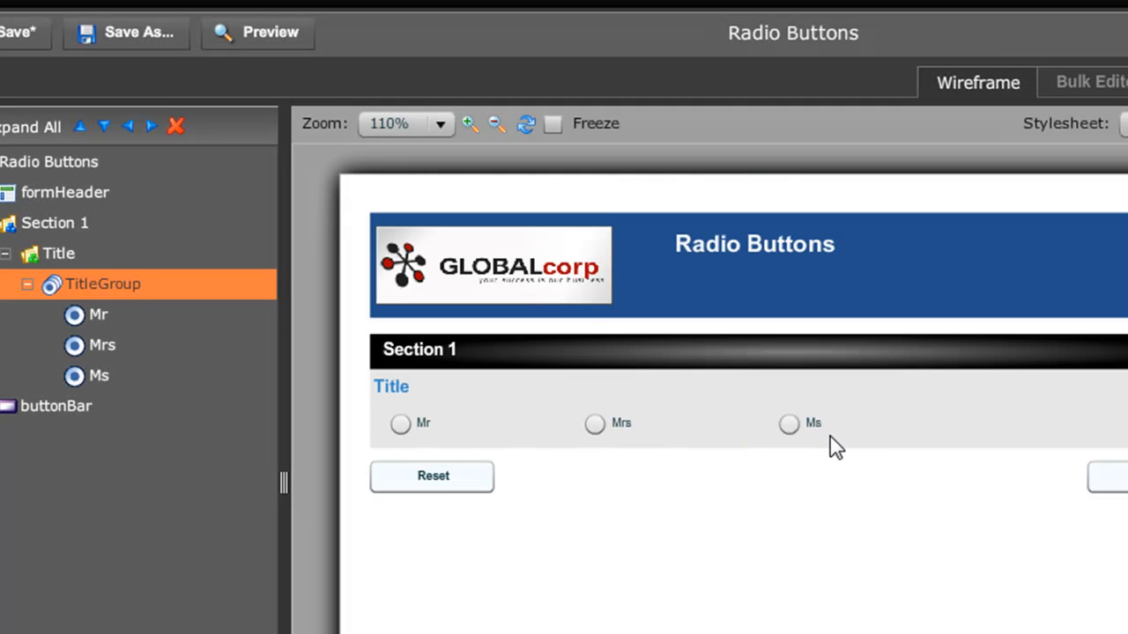
# Change the layout manager of TitleGroup to Grid and adjust the grid layout setting.
pyautogui.doubleClick(96, 285)
pyautogui.click(644, 294)
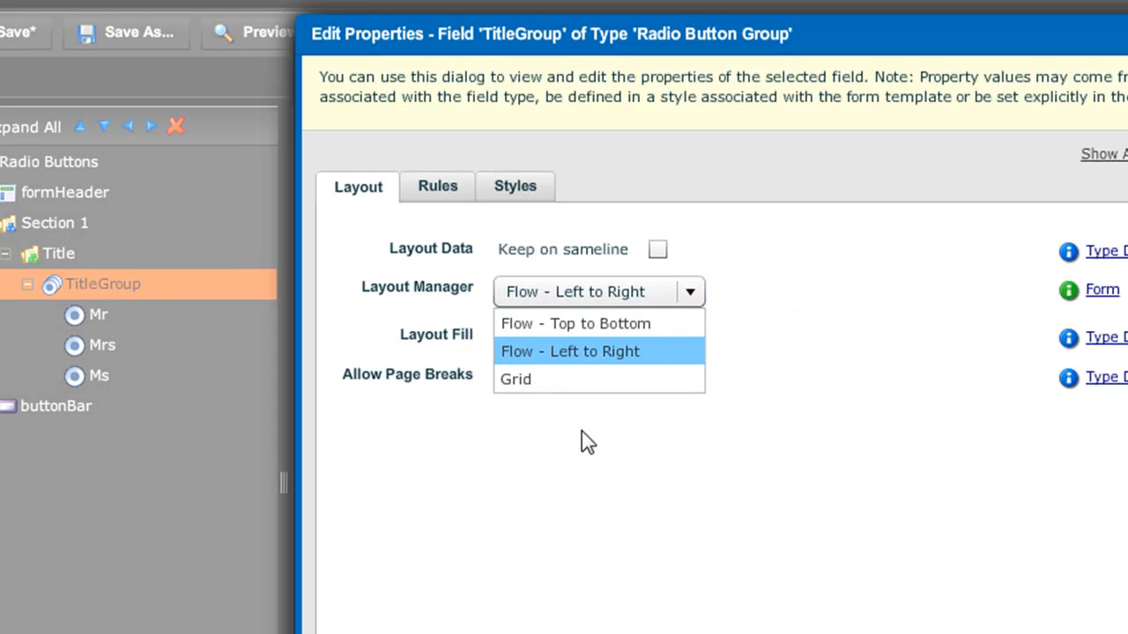
pyautogui.click(574, 385)
pyautogui.moveTo(782, 370); pyautogui.dragTo(649, 373)
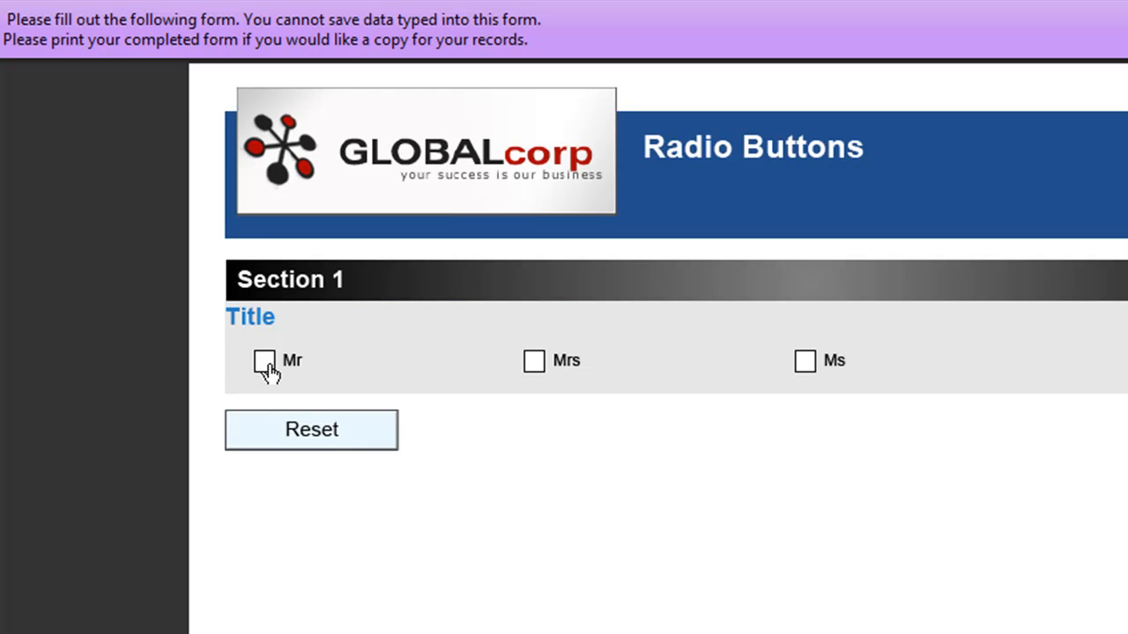
# Test the radio buttons in the form preview by selecting Mr, Mrs and Ms in turn.
pyautogui.click(266, 366)
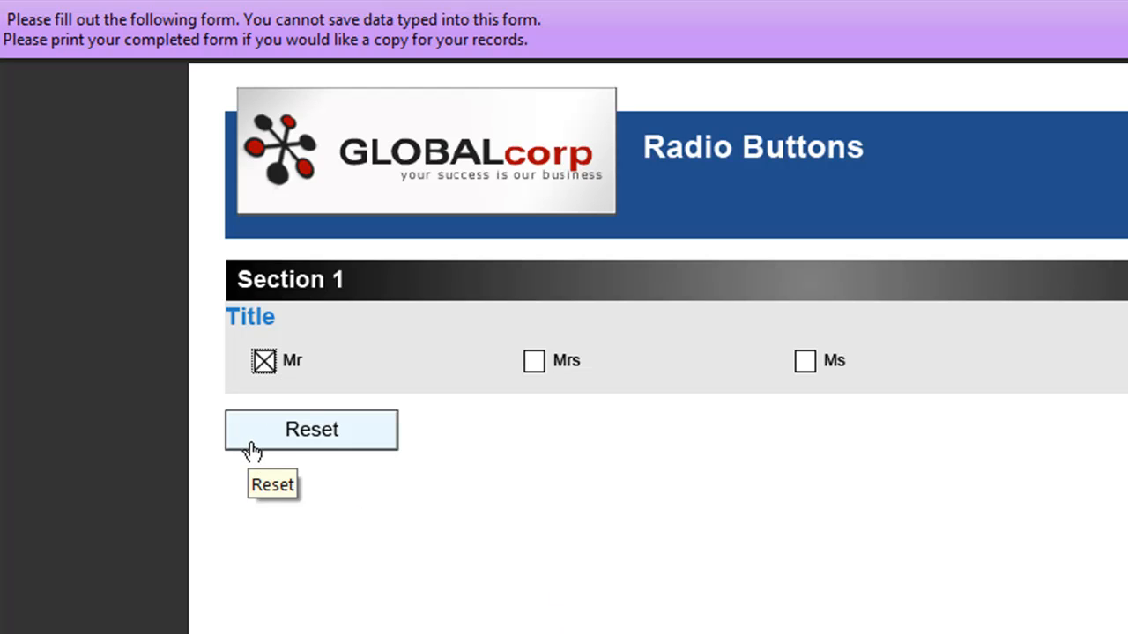
pyautogui.click(534, 363)
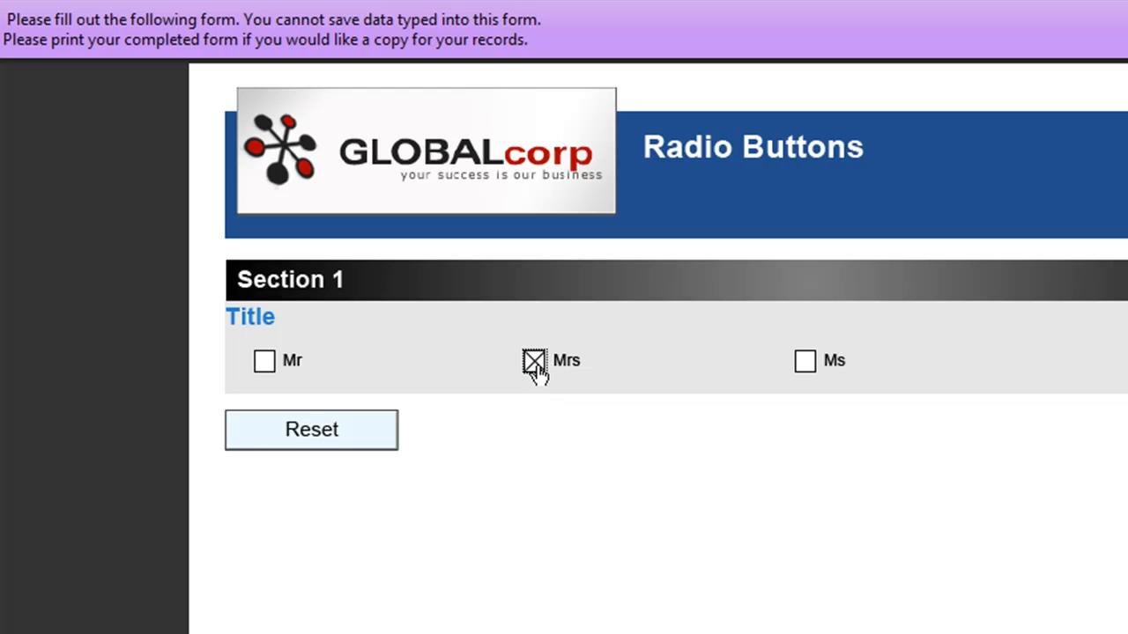
pyautogui.click(804, 362)
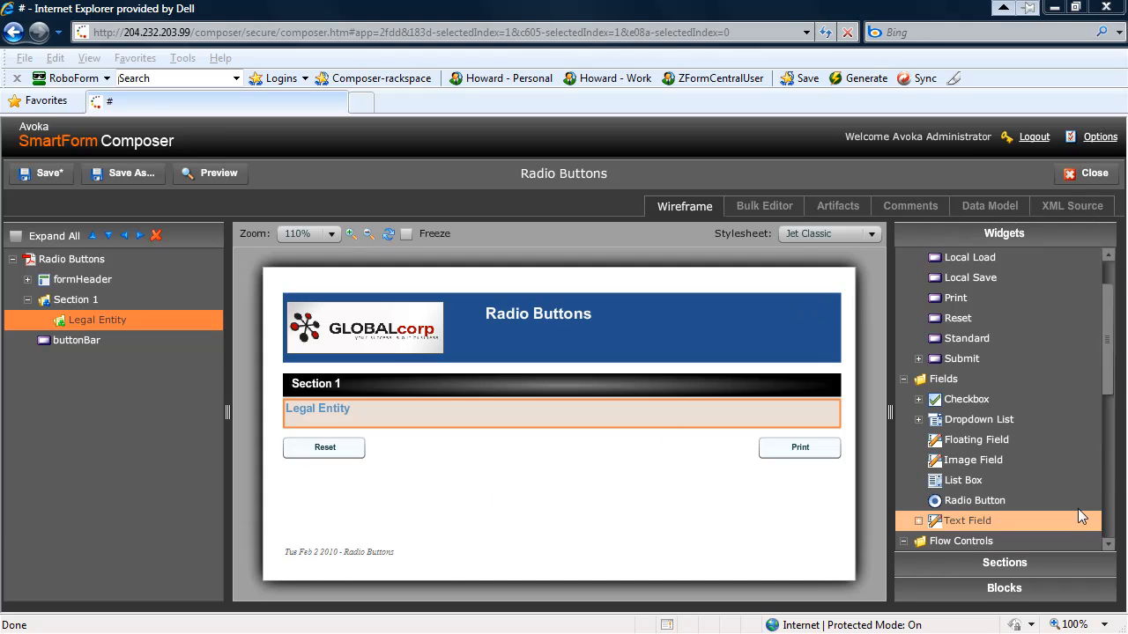
# Add a Radio Button [Smart,With Content] block labelled Person to Legal Entity, with button group group1.
pyautogui.click(1008, 595)
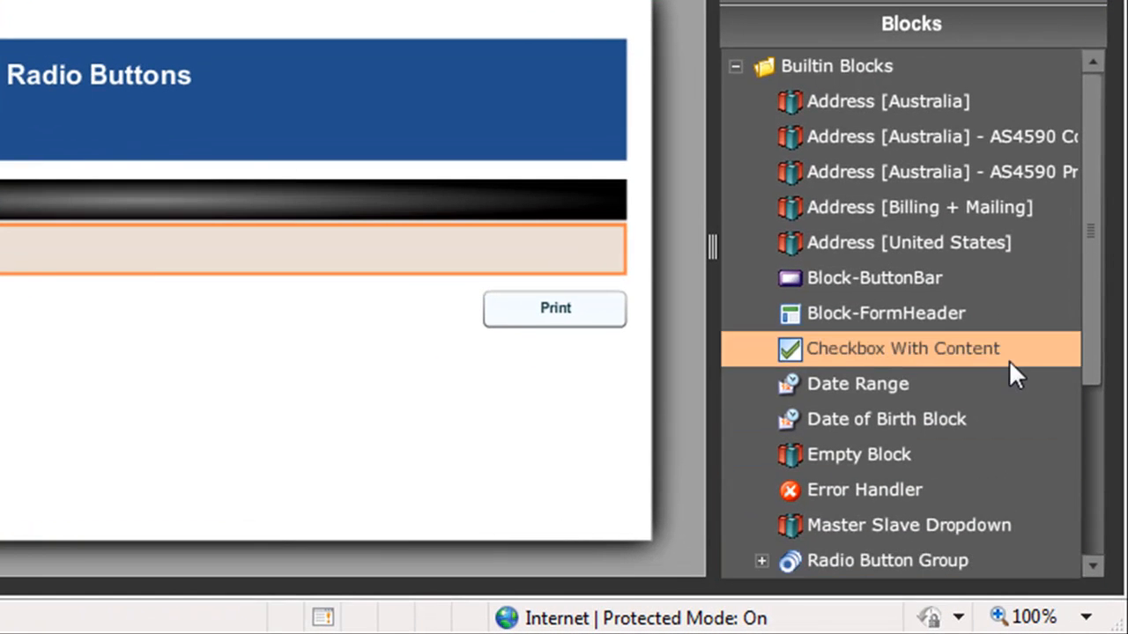
pyautogui.moveTo(1088, 367); pyautogui.dragTo(1087, 427)
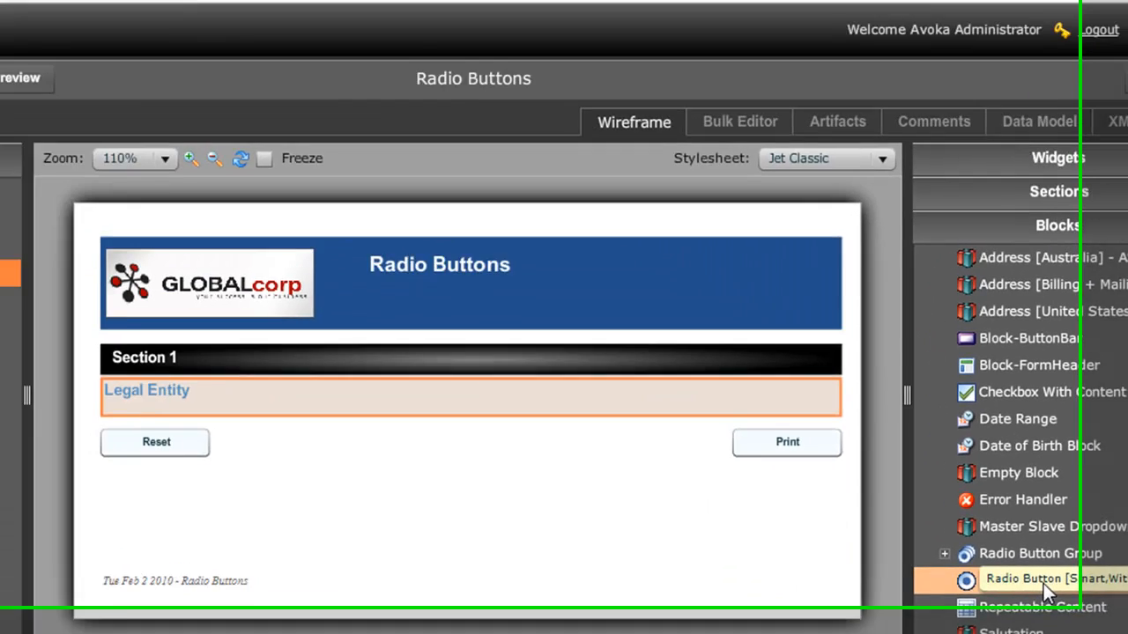
pyautogui.moveTo(892, 497); pyautogui.dragTo(108, 347)
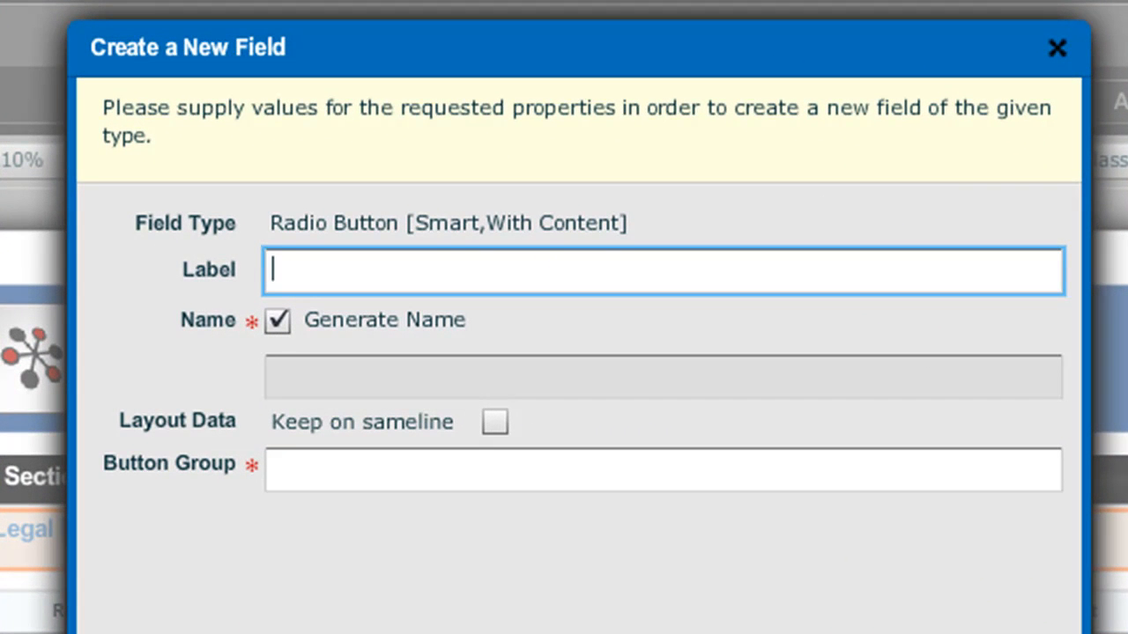
pyautogui.write('Person')
pyautogui.click(421, 472)
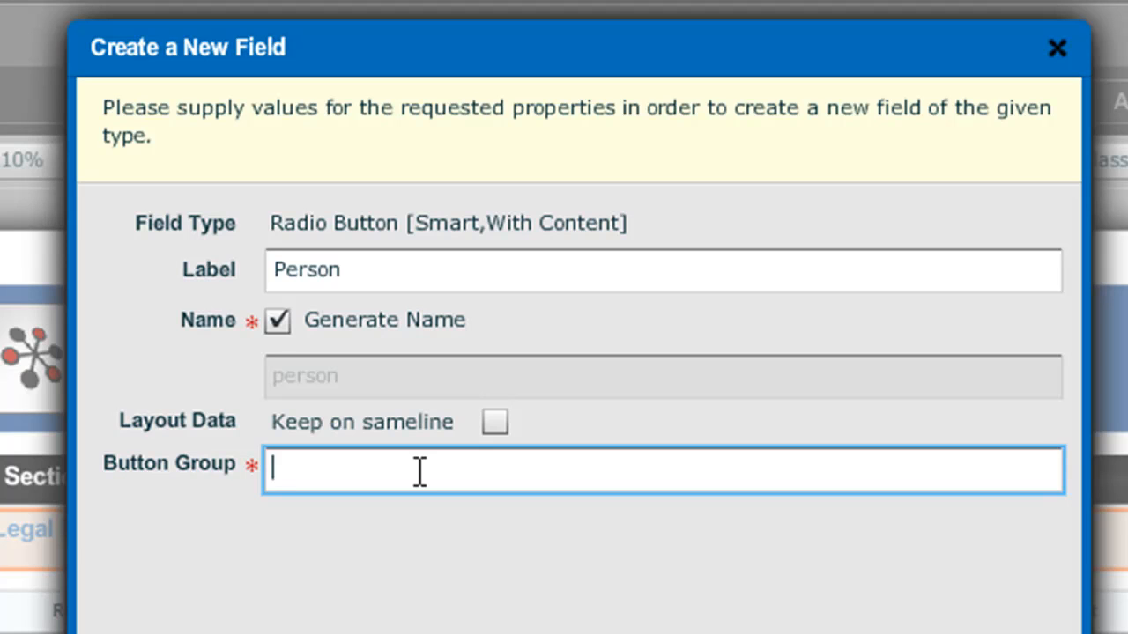
pyautogui.write('group1')
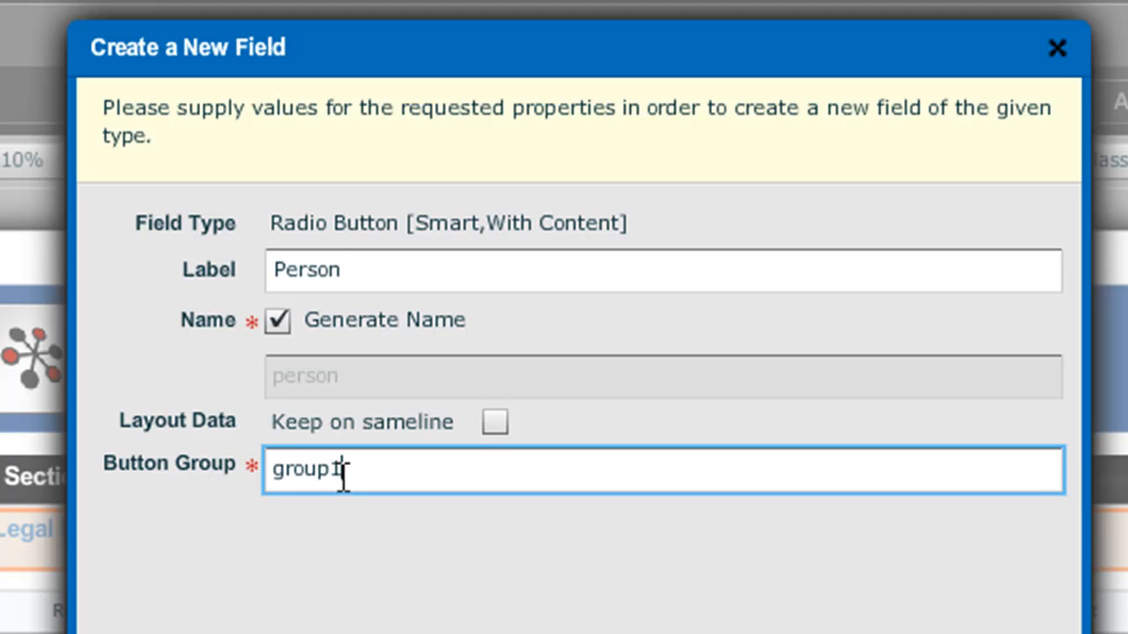
pyautogui.press('Return')
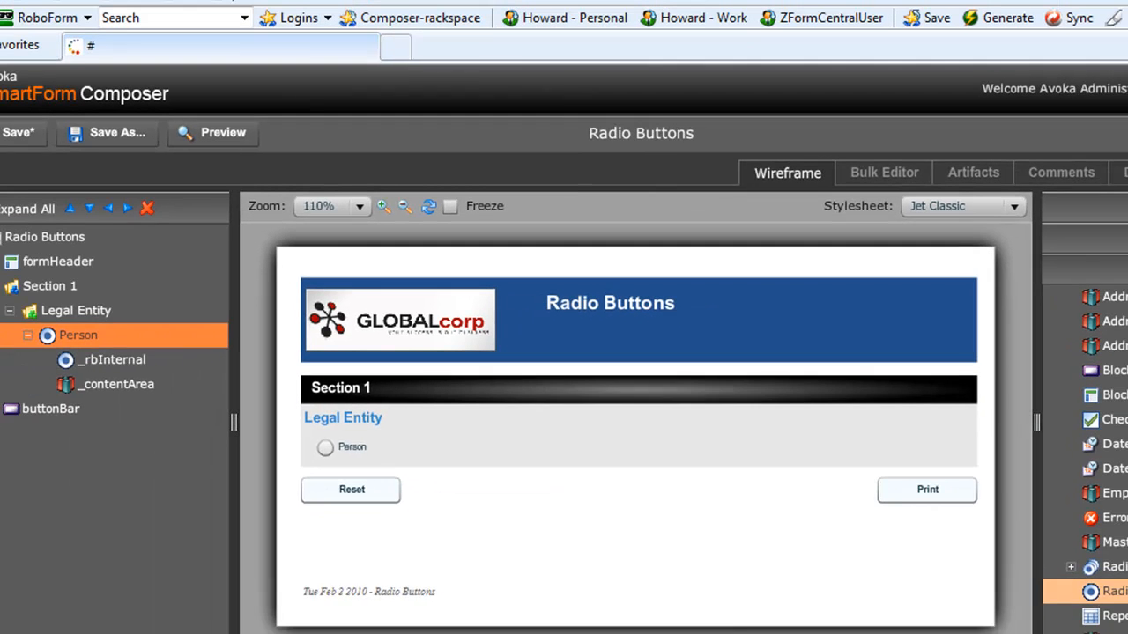
# Add a second Radio Button [Smart,With Content] block labelled Company to Legal Entity, also using button group group1.
pyautogui.moveTo(1102, 592); pyautogui.dragTo(114, 312)
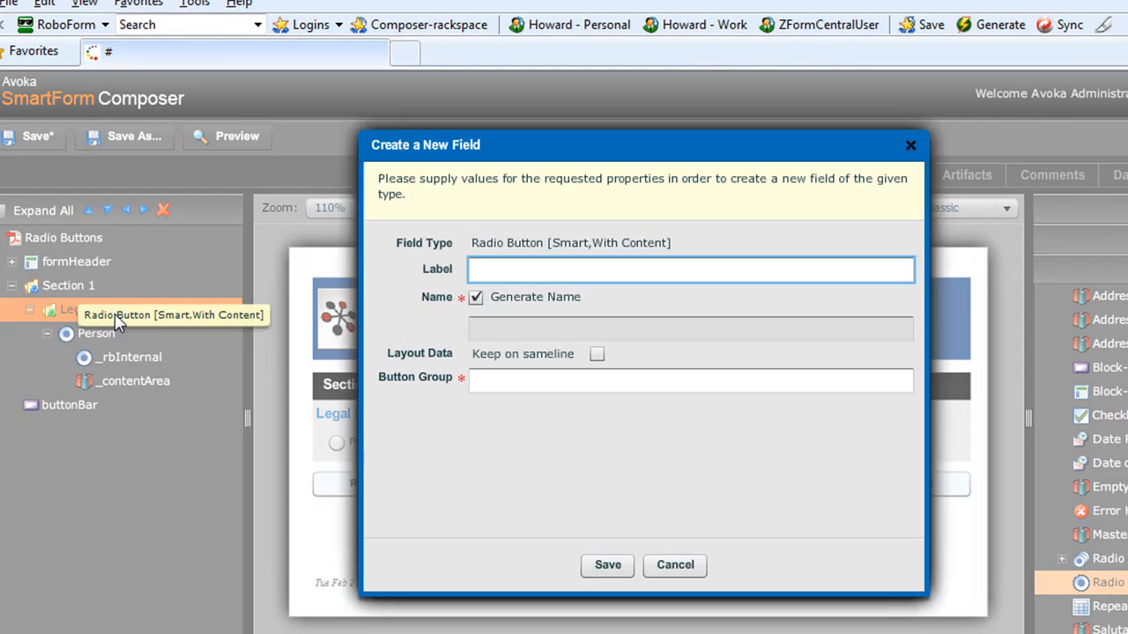
pyautogui.write('Cion')
pyautogui.press('BackSpace')
pyautogui.press('BackSpace')
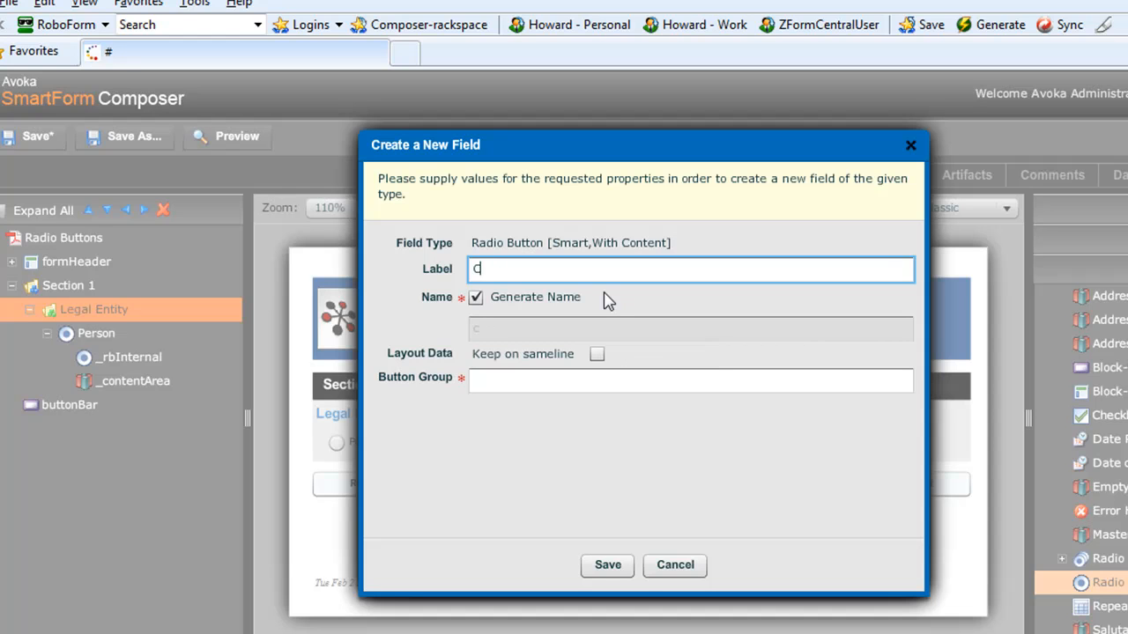
pyautogui.write('mpany')
pyautogui.click(522, 383)
pyautogui.write('group1')
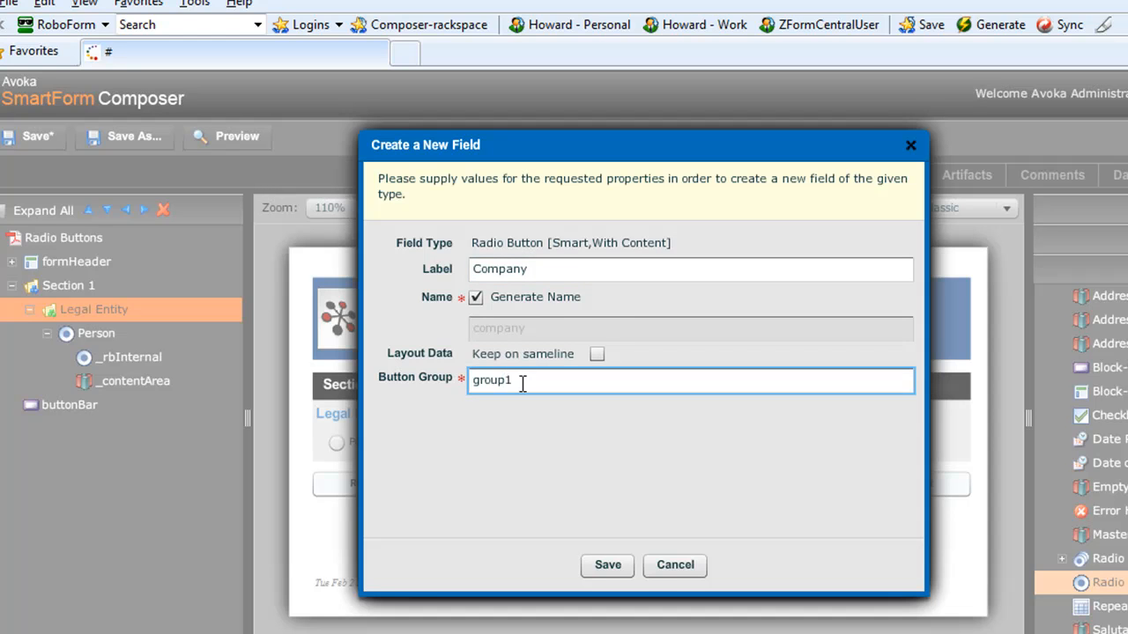
pyautogui.click(607, 565)
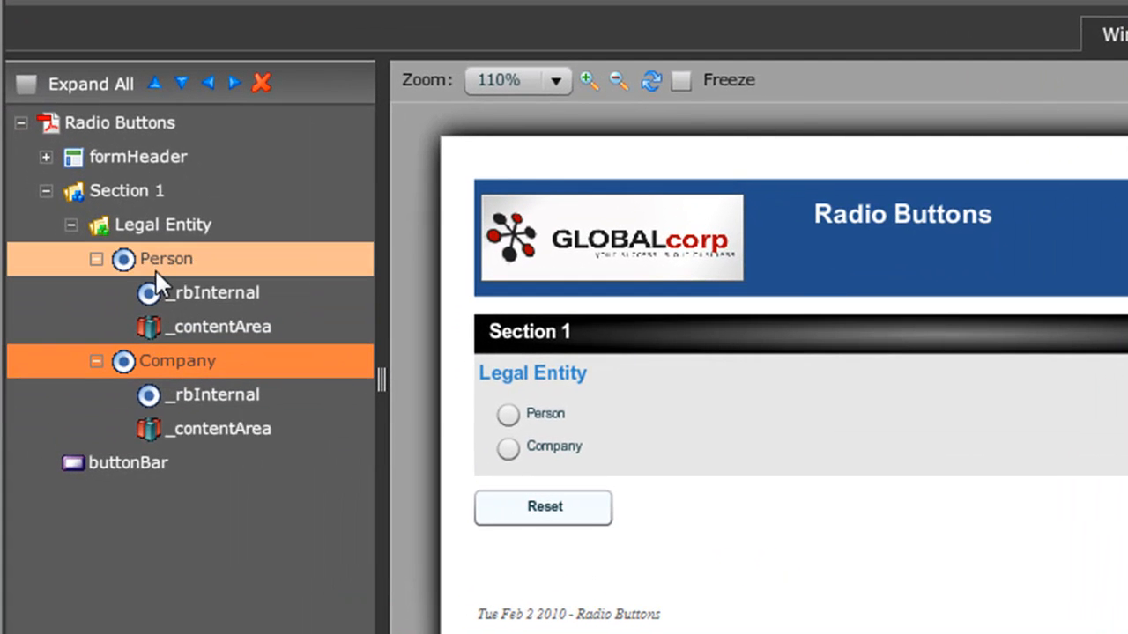
pyautogui.click(153, 258)
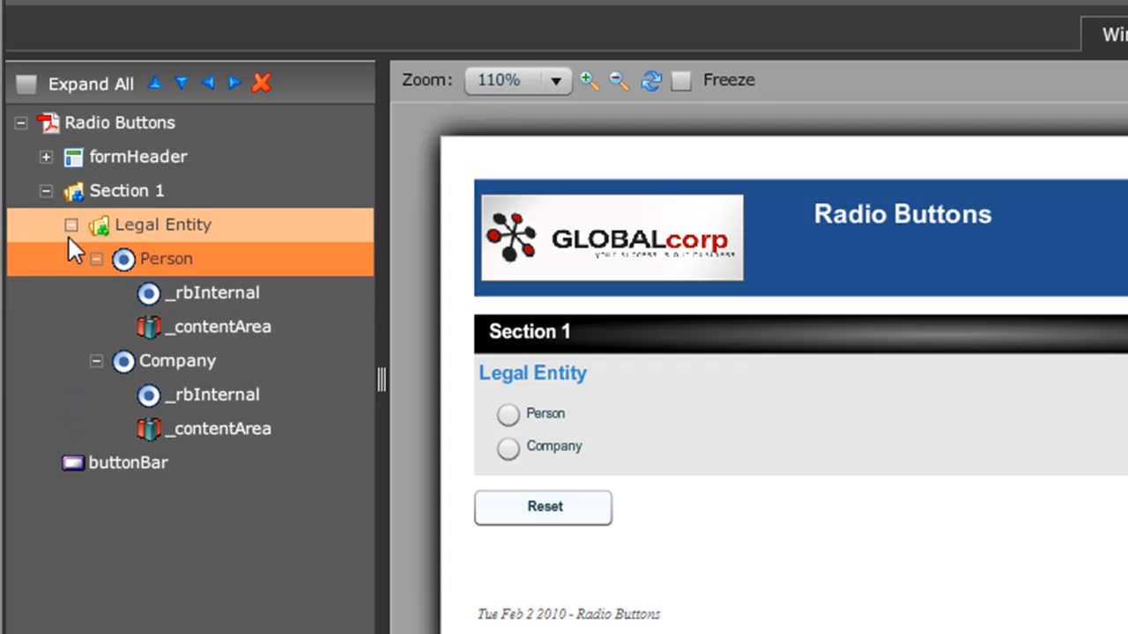
# Add a Text Field labelled Given Name to the content area of the Person radio button.
pyautogui.click(179, 299)
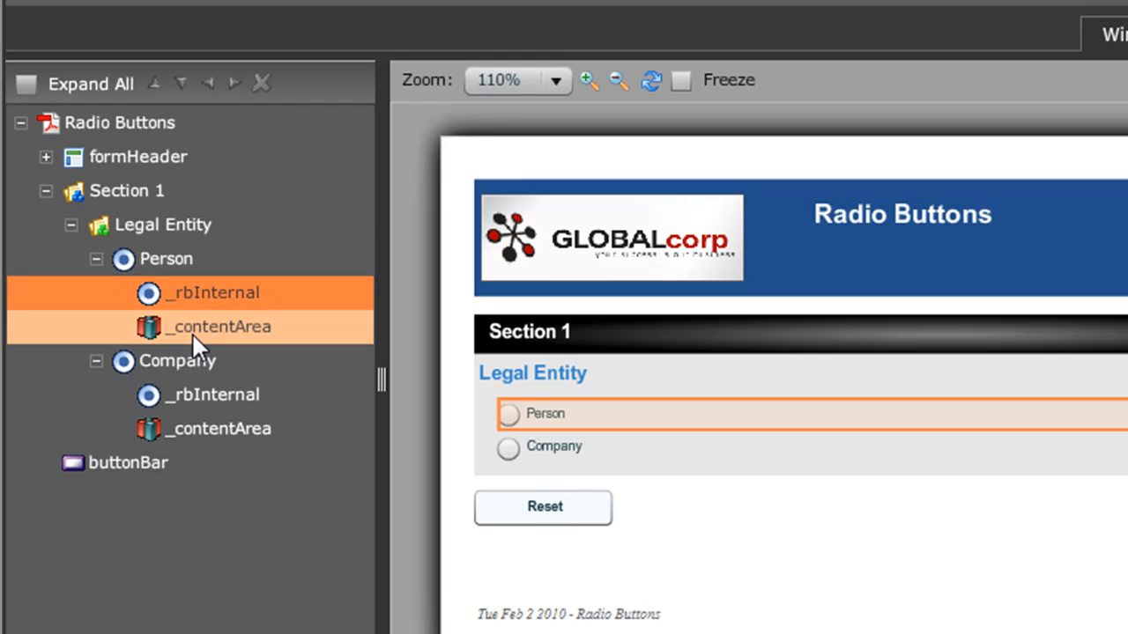
pyautogui.click(191, 326)
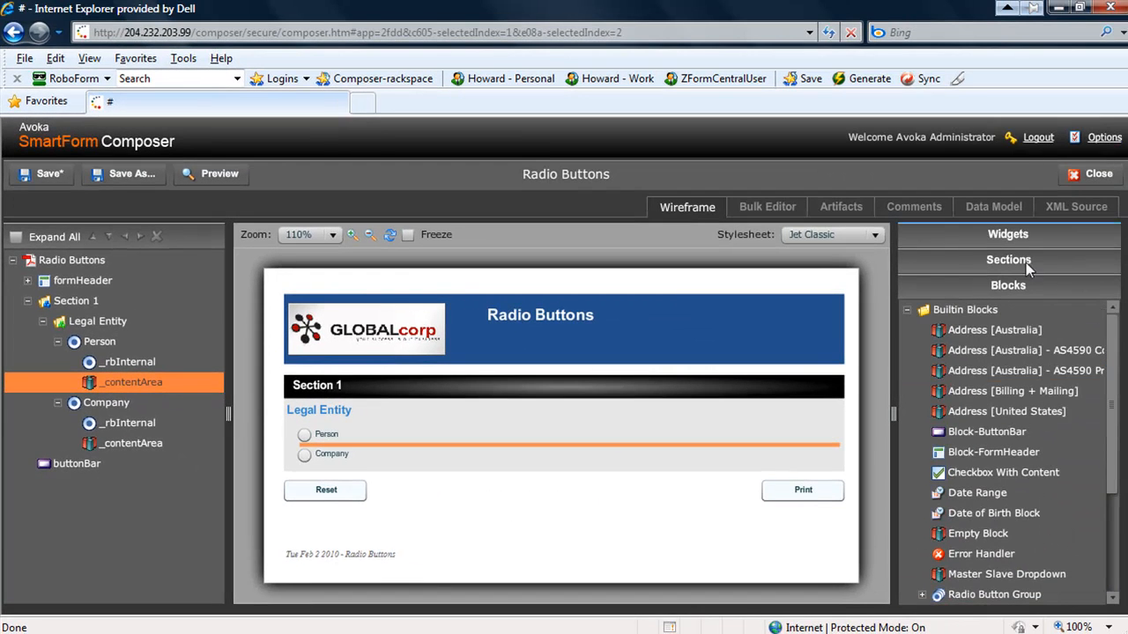
pyautogui.click(1032, 232)
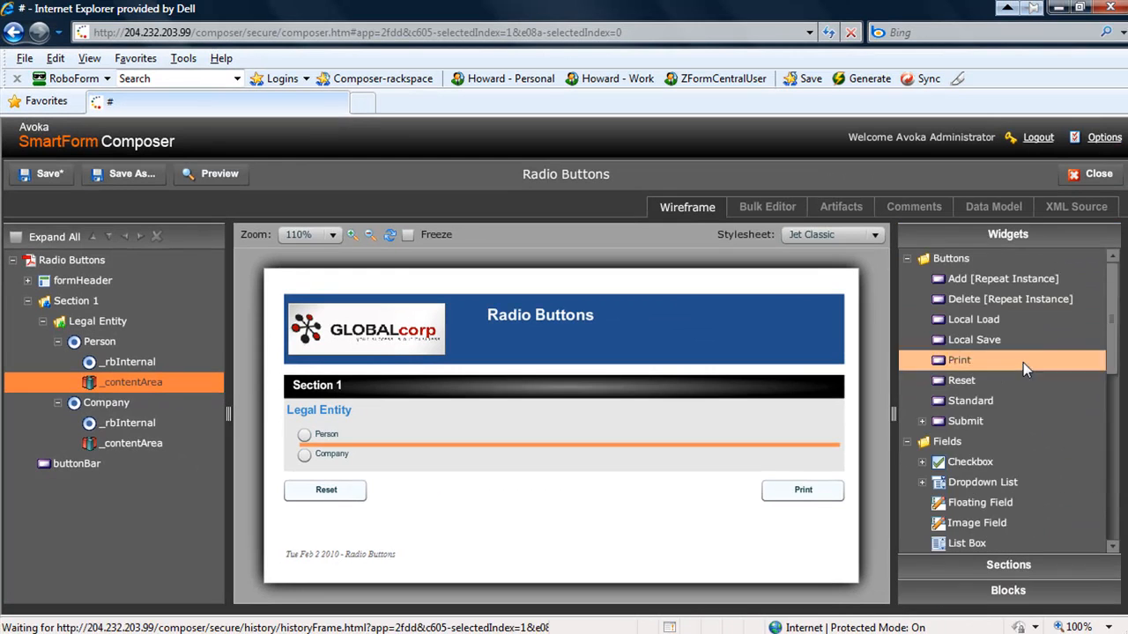
pyautogui.scroll(-4, 1057, 392)
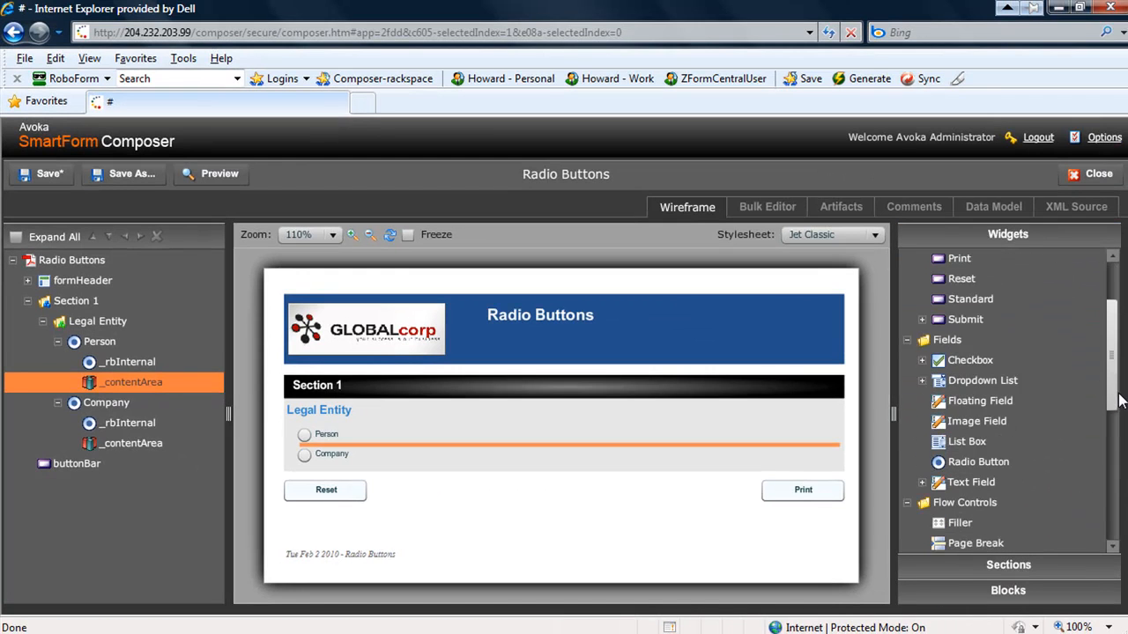
pyautogui.moveTo(978, 421); pyautogui.dragTo(129, 386)
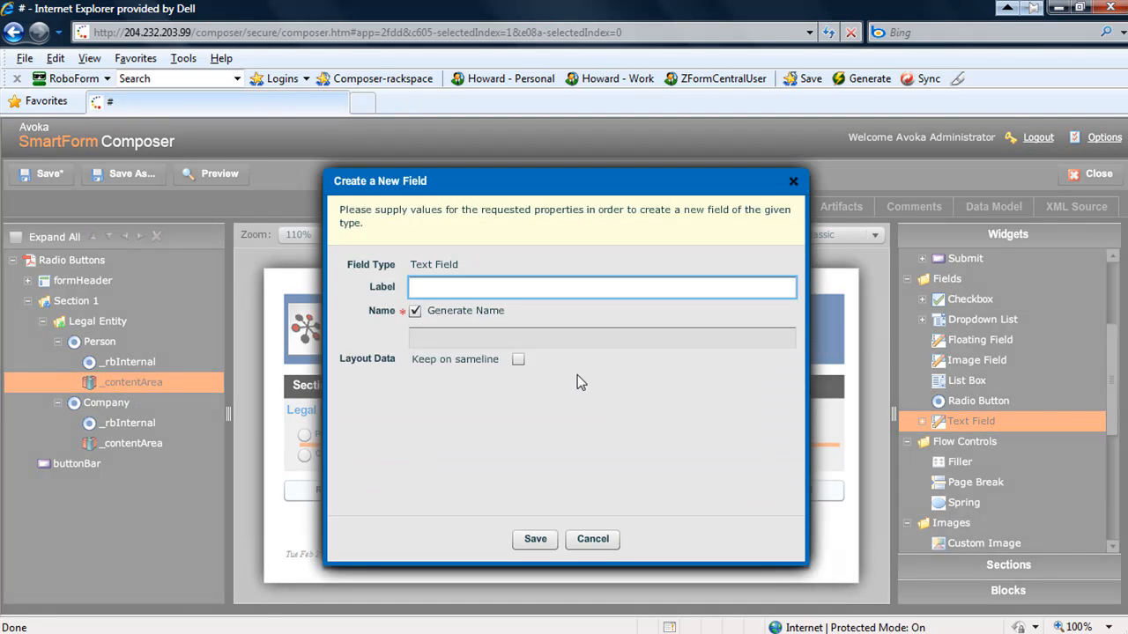
pyautogui.write('Given Name')
pyautogui.click(534, 538)
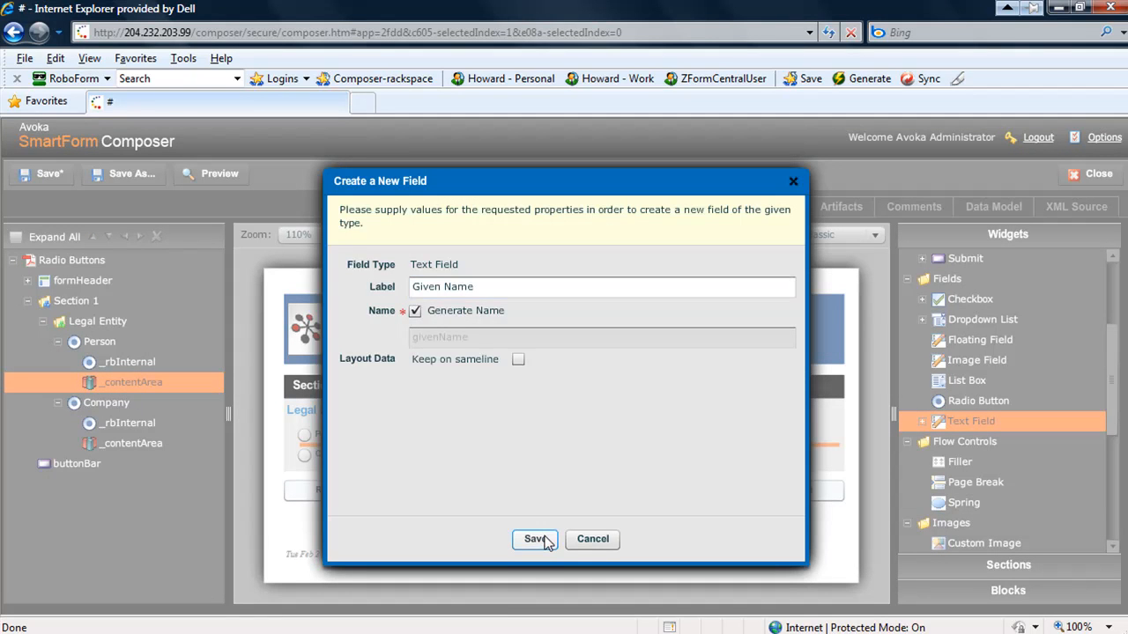
# Add a Text Field labelled Family Name to Person's content area, kept on the same line as Given Name.
pyautogui.moveTo(963, 423); pyautogui.dragTo(148, 388)
pyautogui.write('F')
pyautogui.press('BackSpace')
pyautogui.write('Fam')
pyautogui.write('miley')
pyautogui.write(' Name')
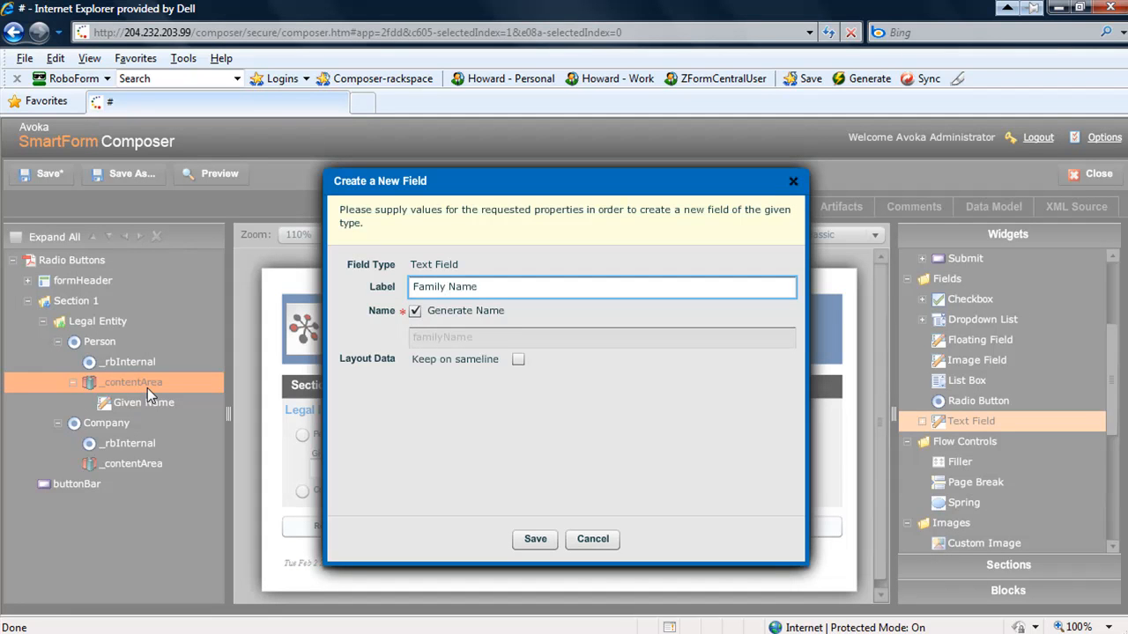
pyautogui.click(518, 360)
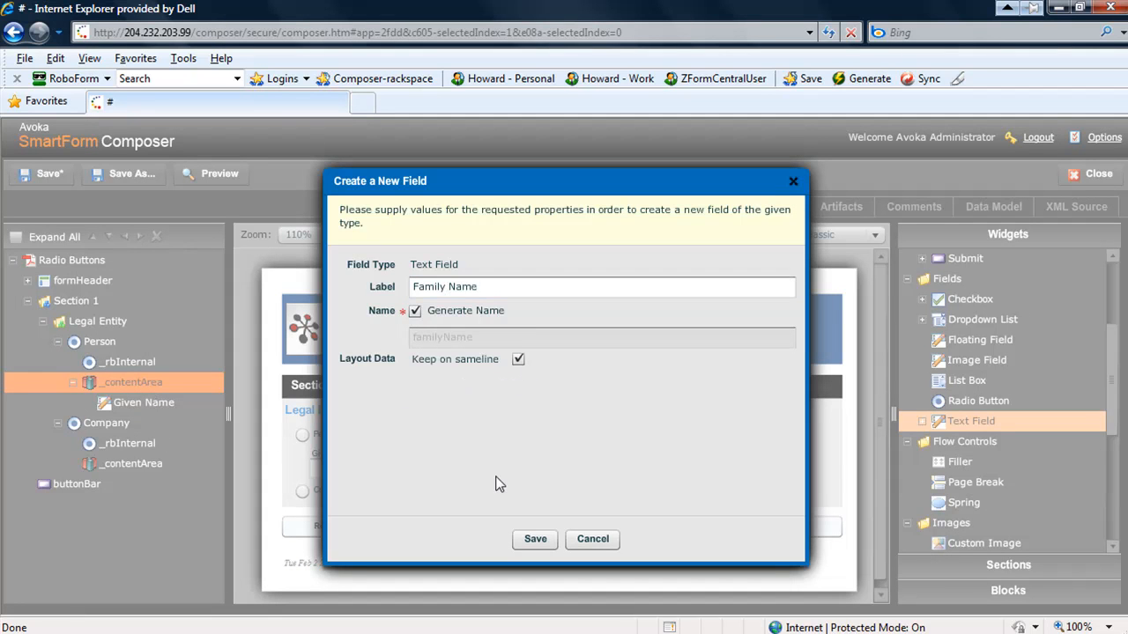
pyautogui.click(535, 539)
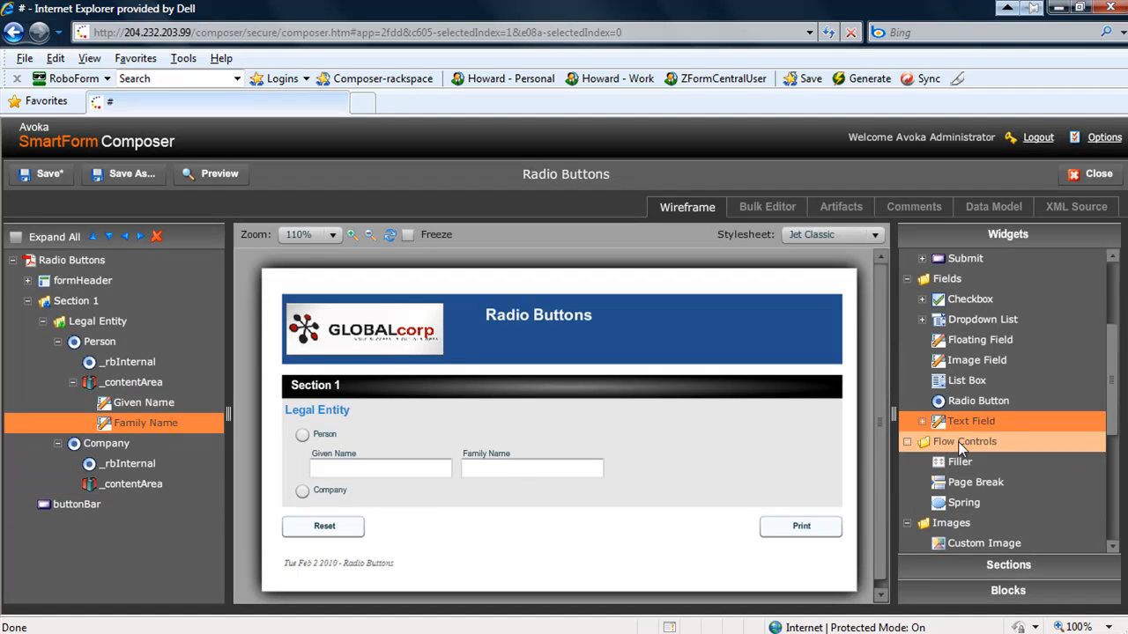
# Add a Text Field labelled Company Name to the content area of the Company radio button.
pyautogui.moveTo(967, 425); pyautogui.dragTo(144, 484)
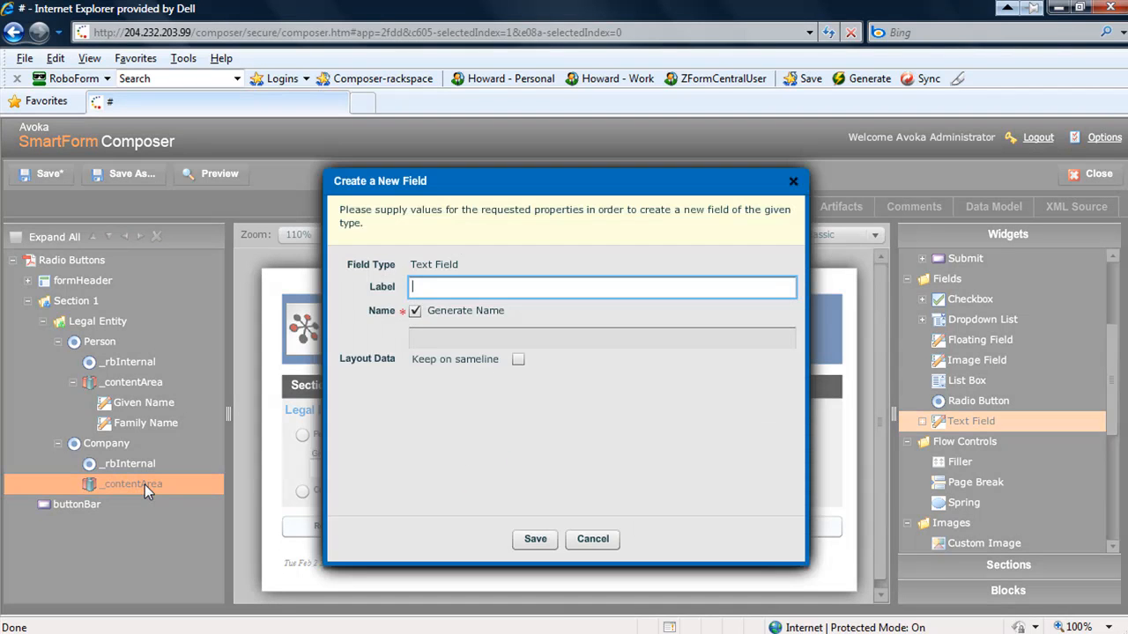
pyautogui.write('Company Name')
pyautogui.click(536, 540)
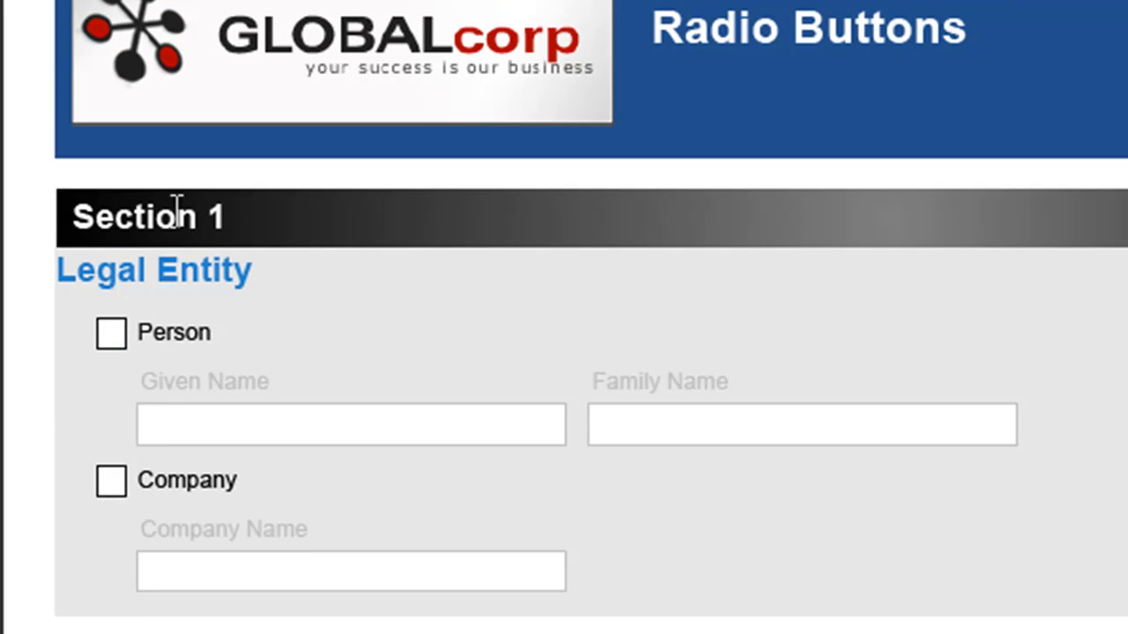
# Test the form preview by switching between Person and Company and trying to enter each option's name fields.
pyautogui.click(113, 339)
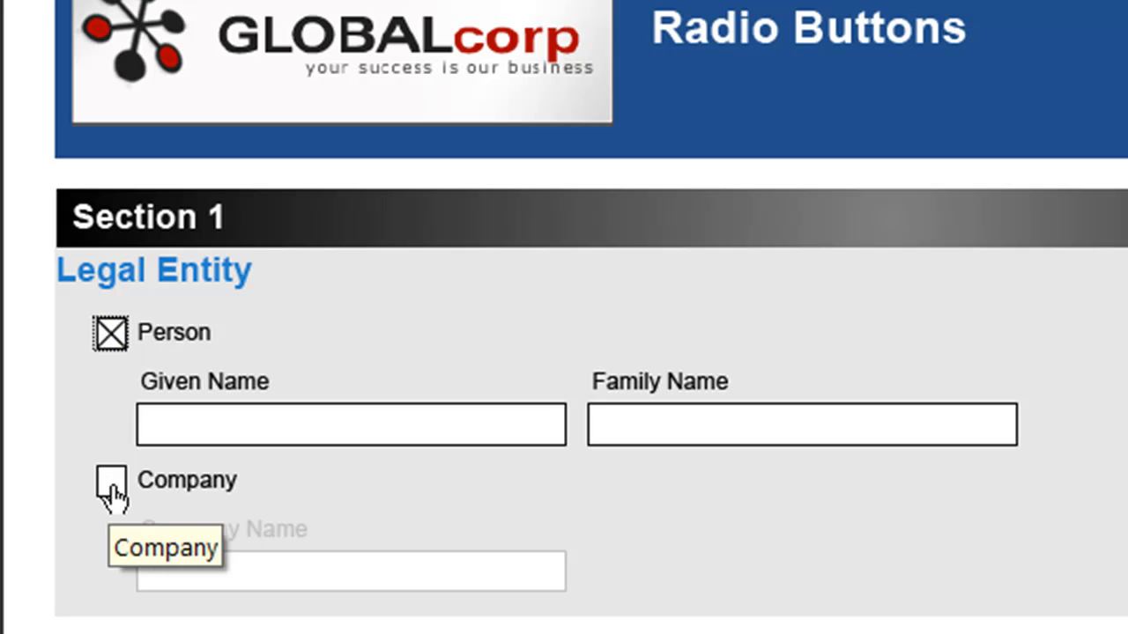
pyautogui.click(113, 493)
pyautogui.click(119, 350)
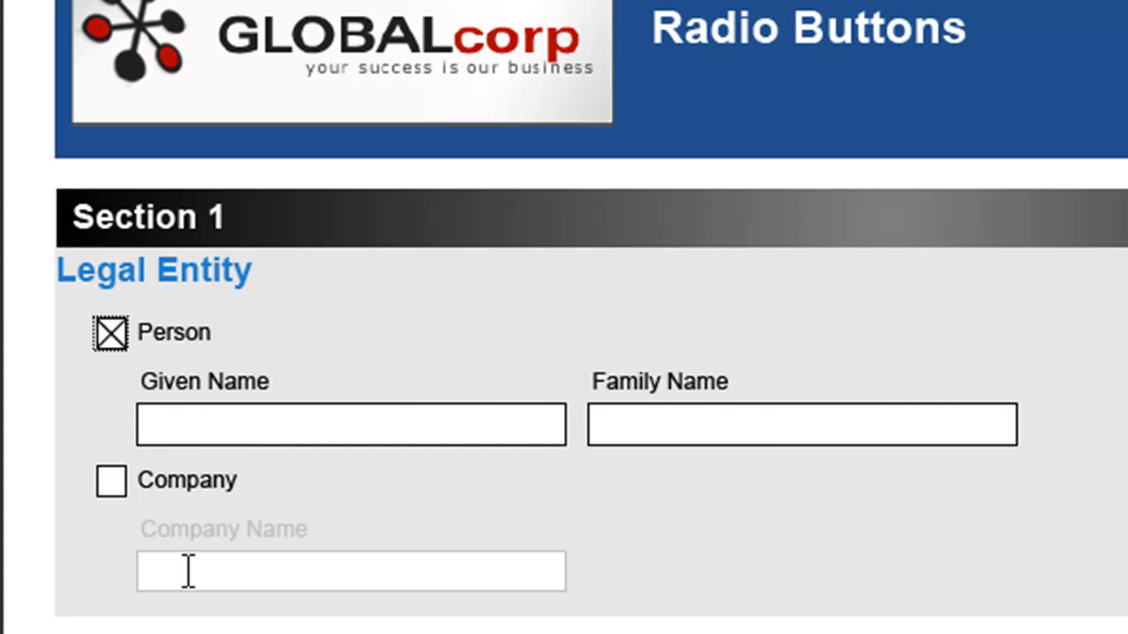
pyautogui.click(175, 421)
pyautogui.click(110, 500)
pyautogui.click(199, 568)
pyautogui.click(214, 422)
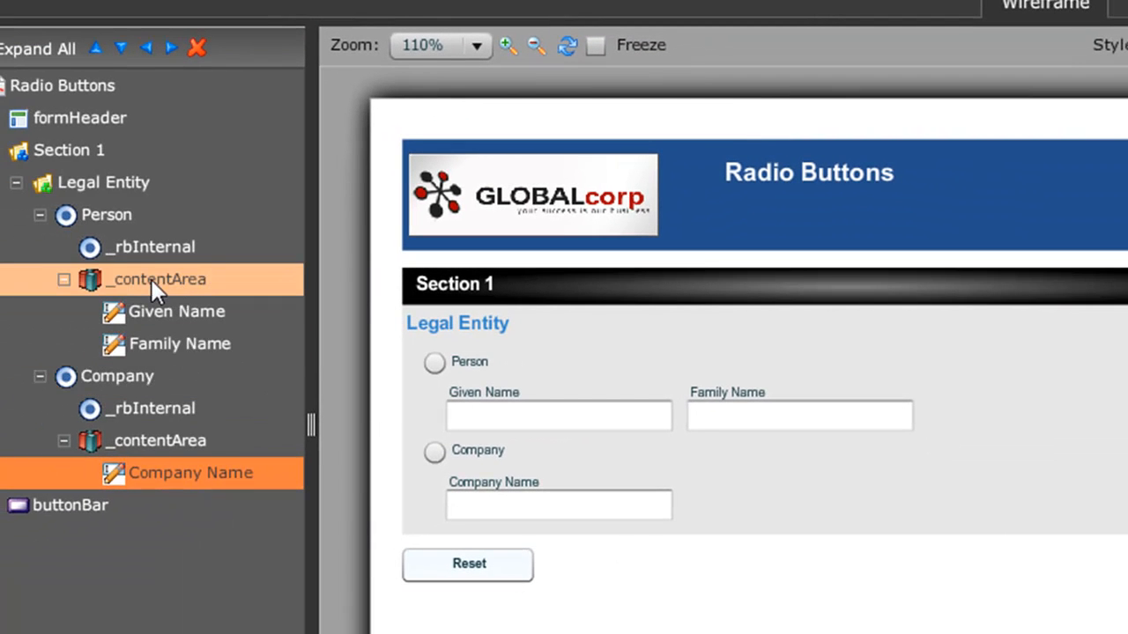
# Set the Greyout Policy of the Person radio button to Hide Children - Exclude from Layout and save it.
pyautogui.doubleClick(116, 214)
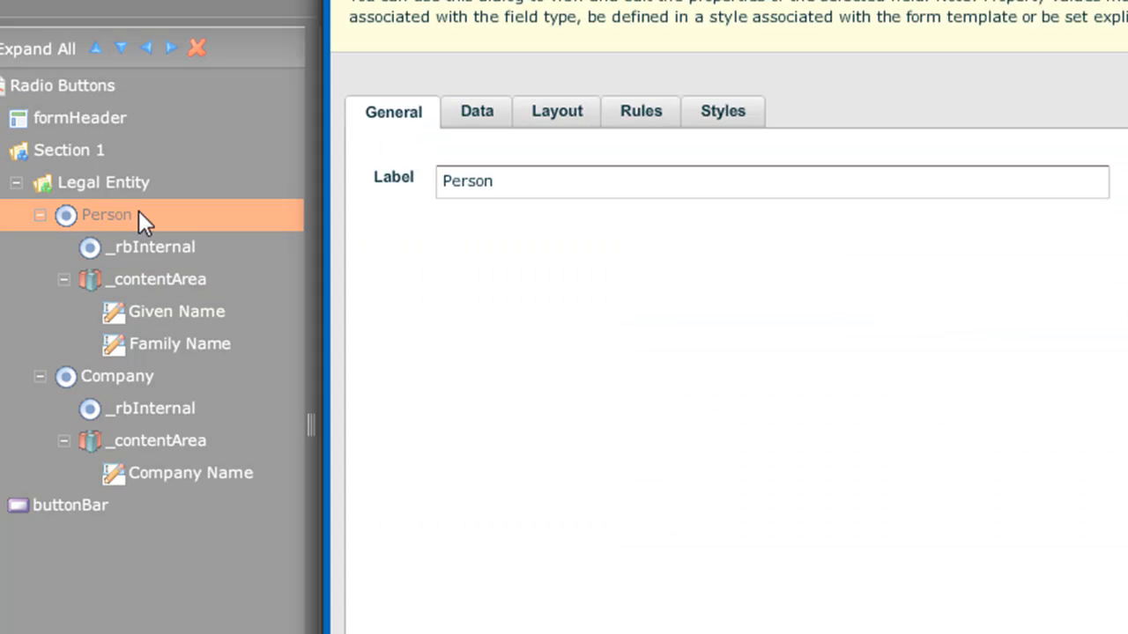
pyautogui.click(498, 112)
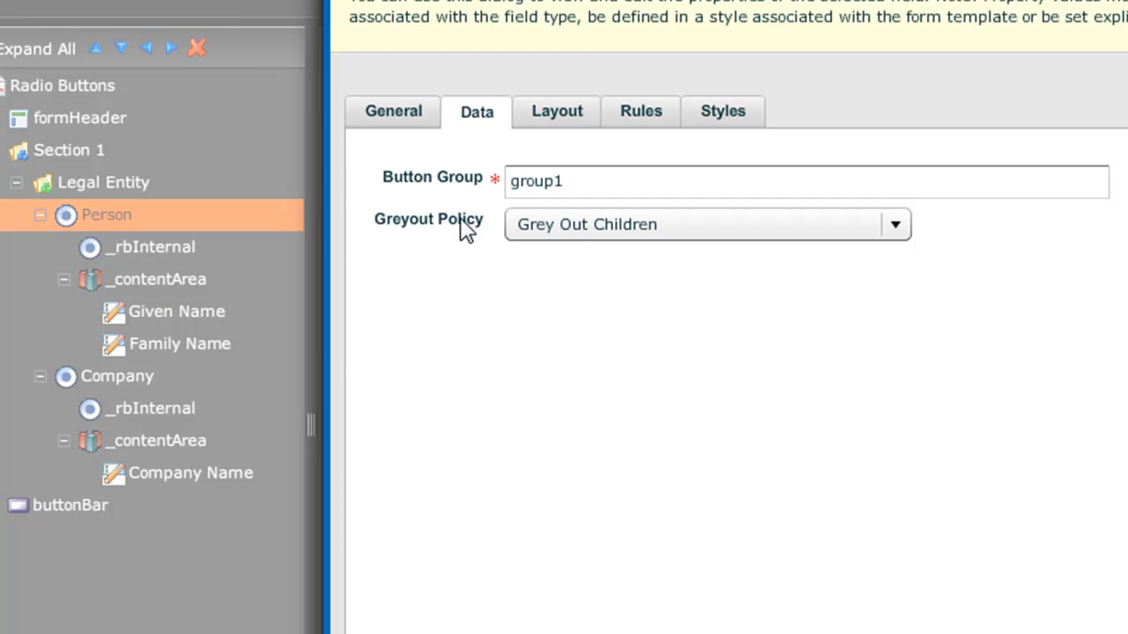
pyautogui.moveTo(591, 177); pyautogui.dragTo(448, 176)
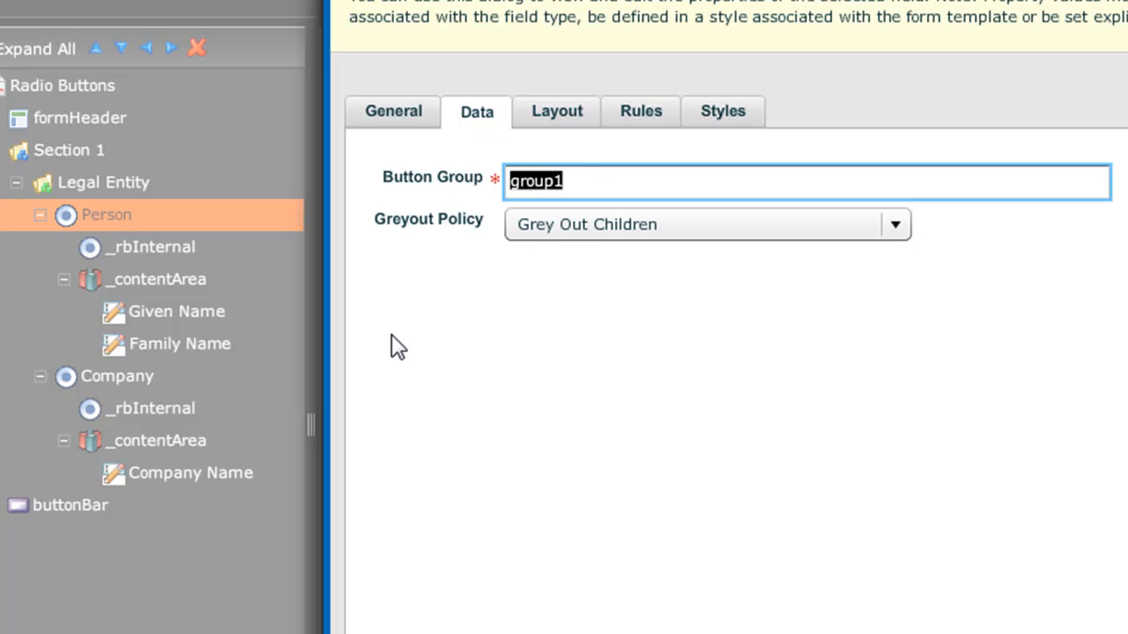
pyautogui.click(550, 234)
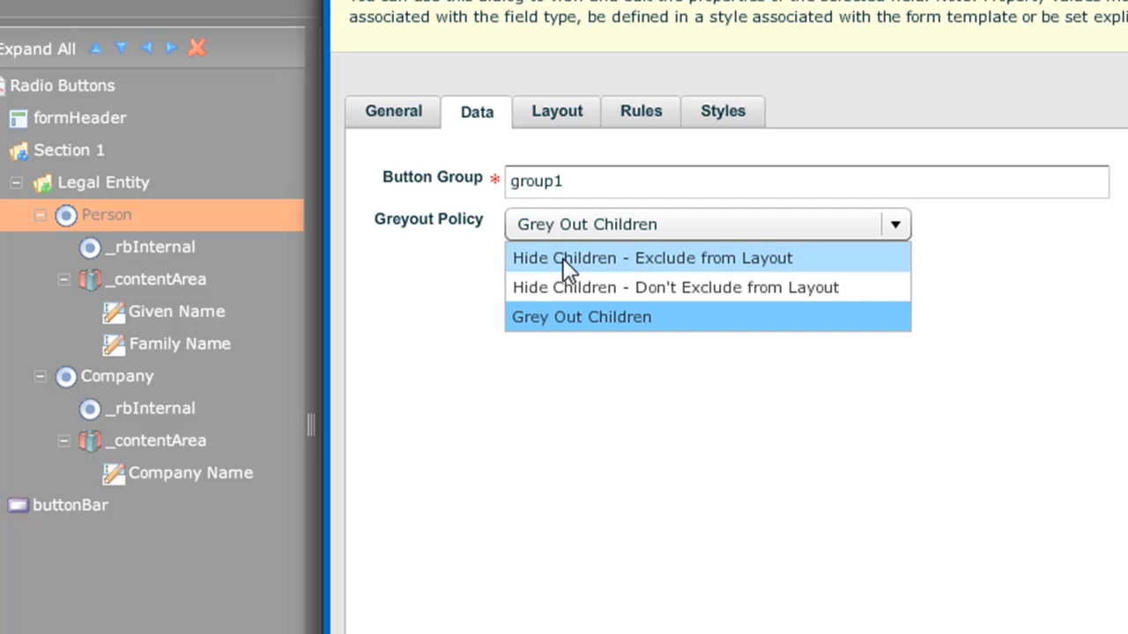
pyautogui.click(563, 262)
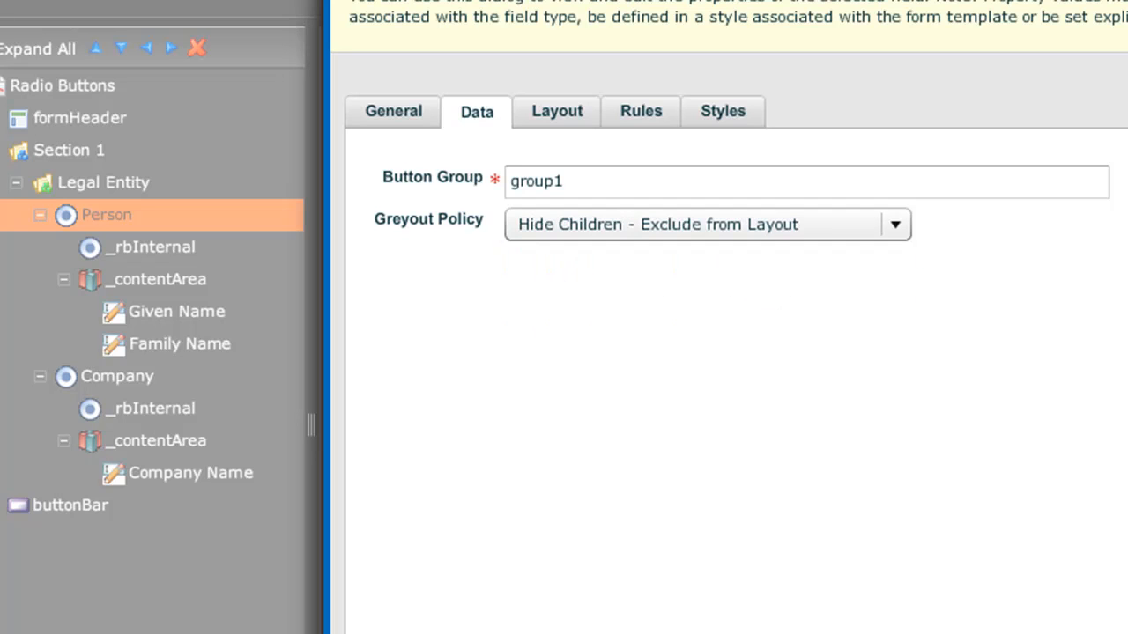
pyautogui.click(529, 633)
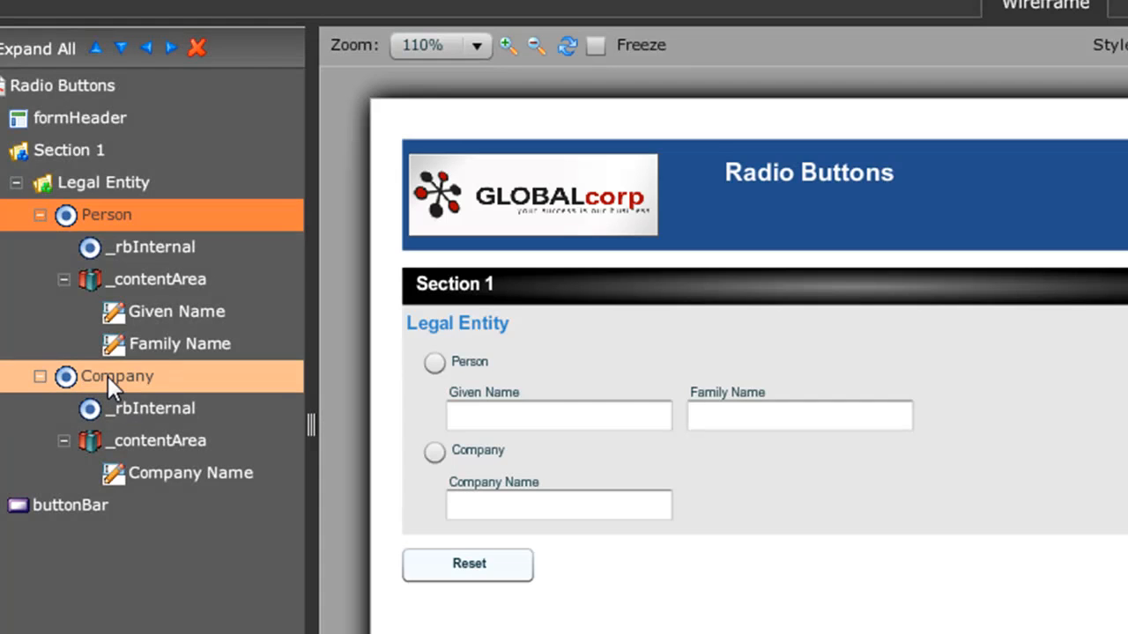
# Set the Greyout Policy of the Company radio button to Hide Children - Exclude from Layout and save it.
pyautogui.doubleClick(108, 376)
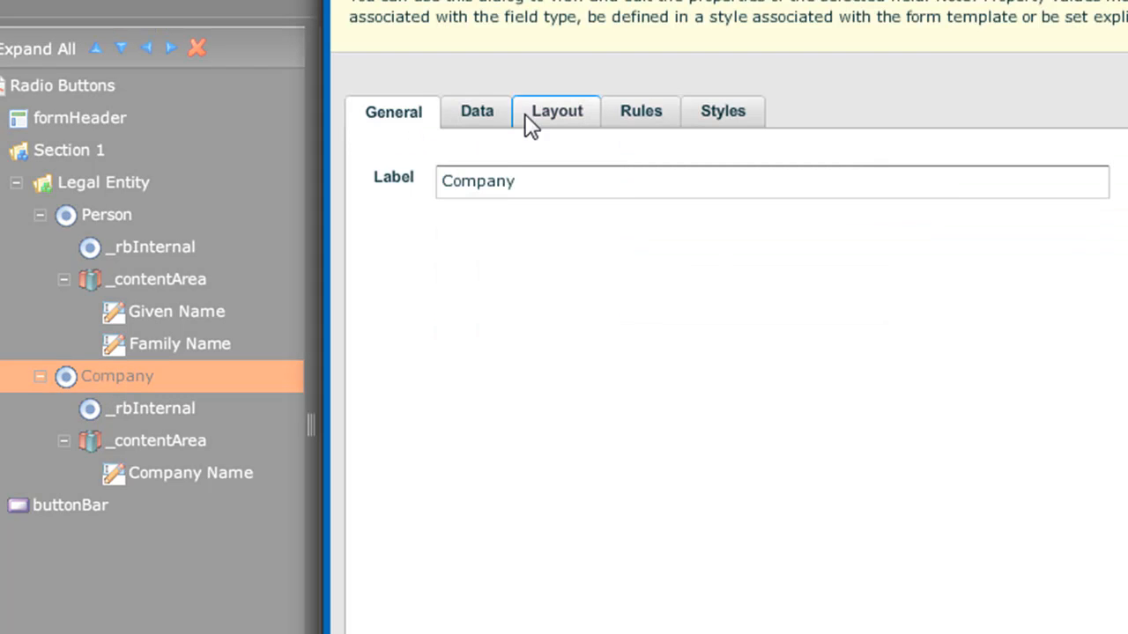
pyautogui.click(474, 118)
pyautogui.click(590, 233)
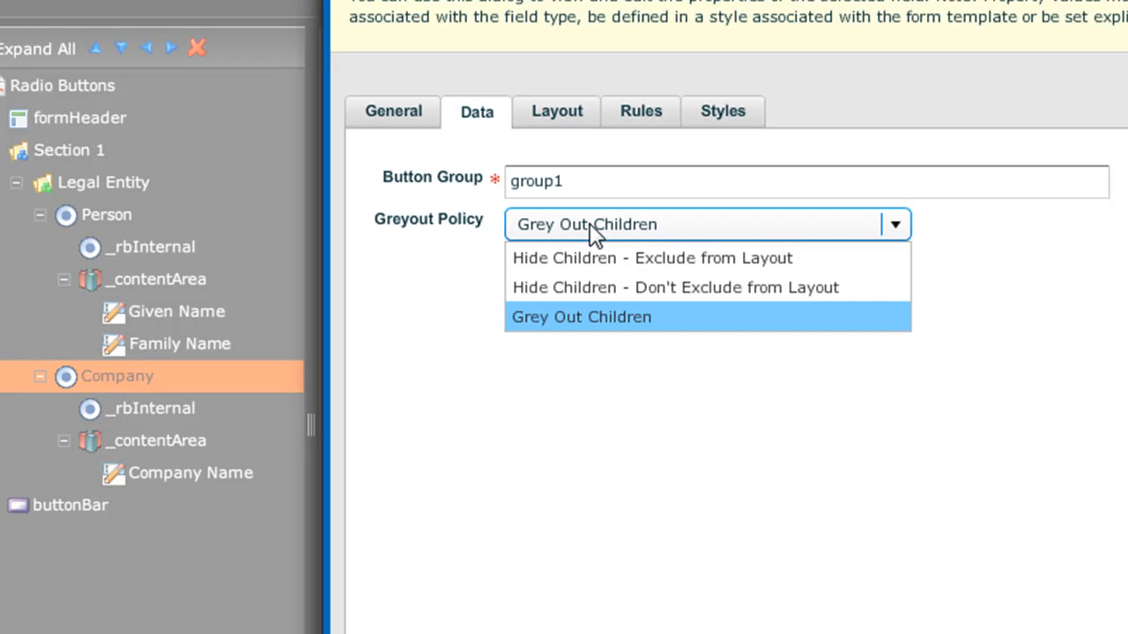
pyautogui.click(590, 255)
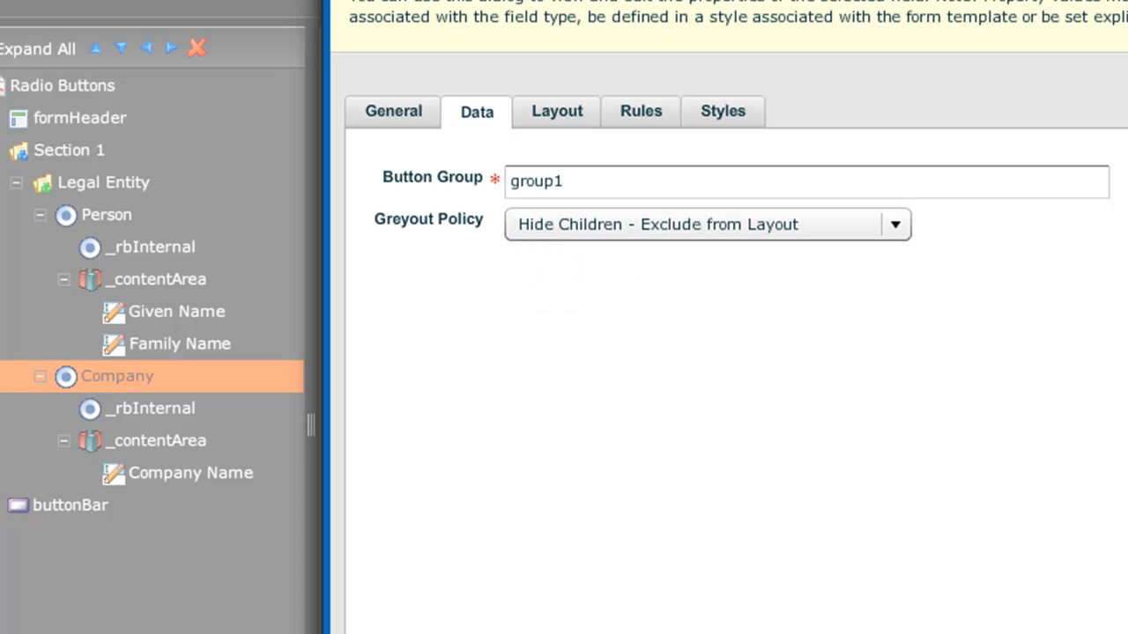
pyautogui.click(528, 633)
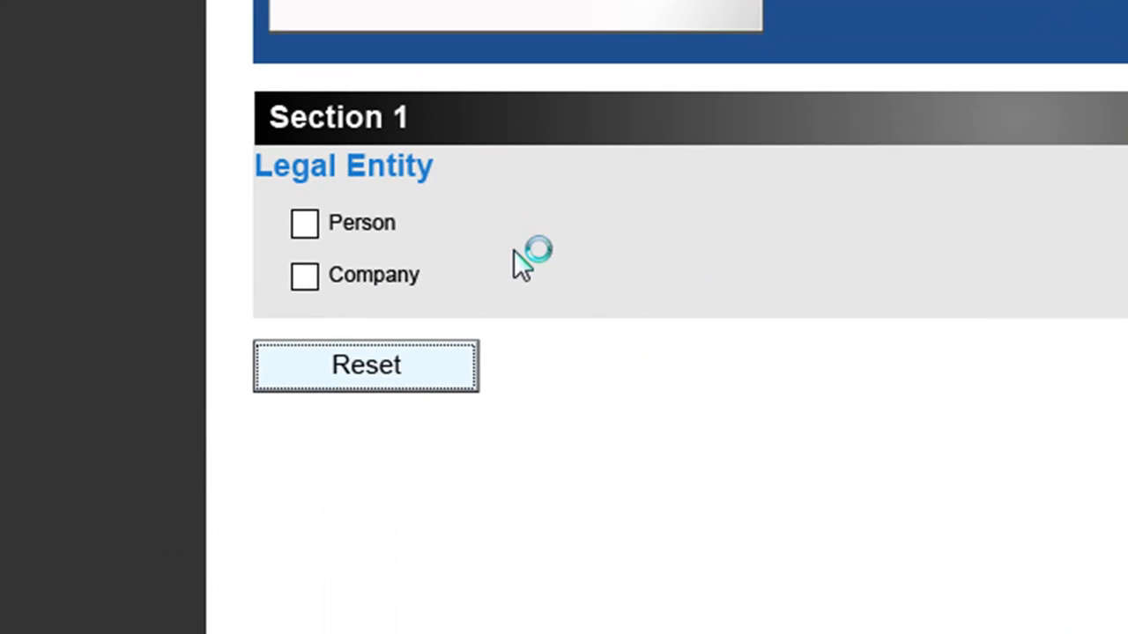
# Test the updated preview by selecting Person and its name fields, and by selecting Company with Avoka as the Company Name.
pyautogui.click(305, 227)
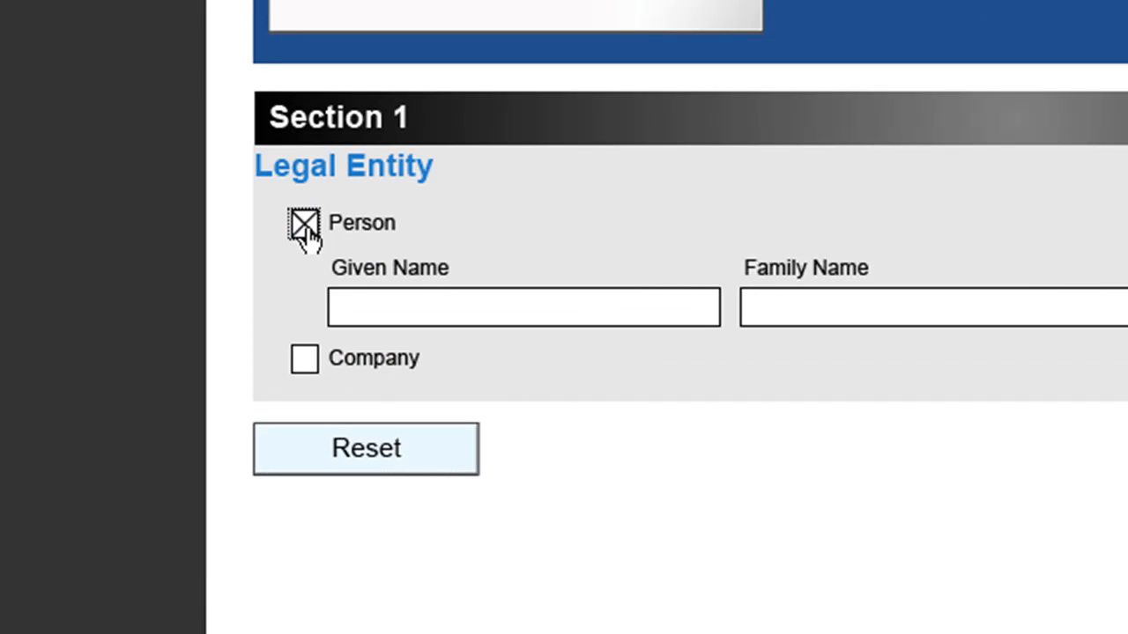
pyautogui.click(447, 315)
pyautogui.click(818, 315)
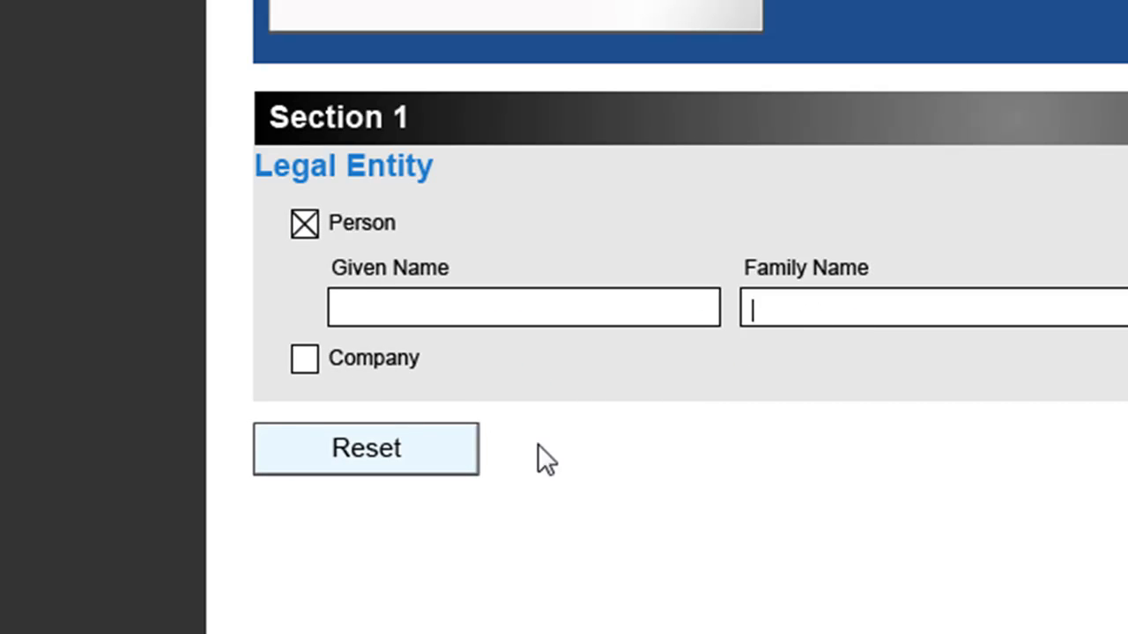
pyautogui.click(304, 361)
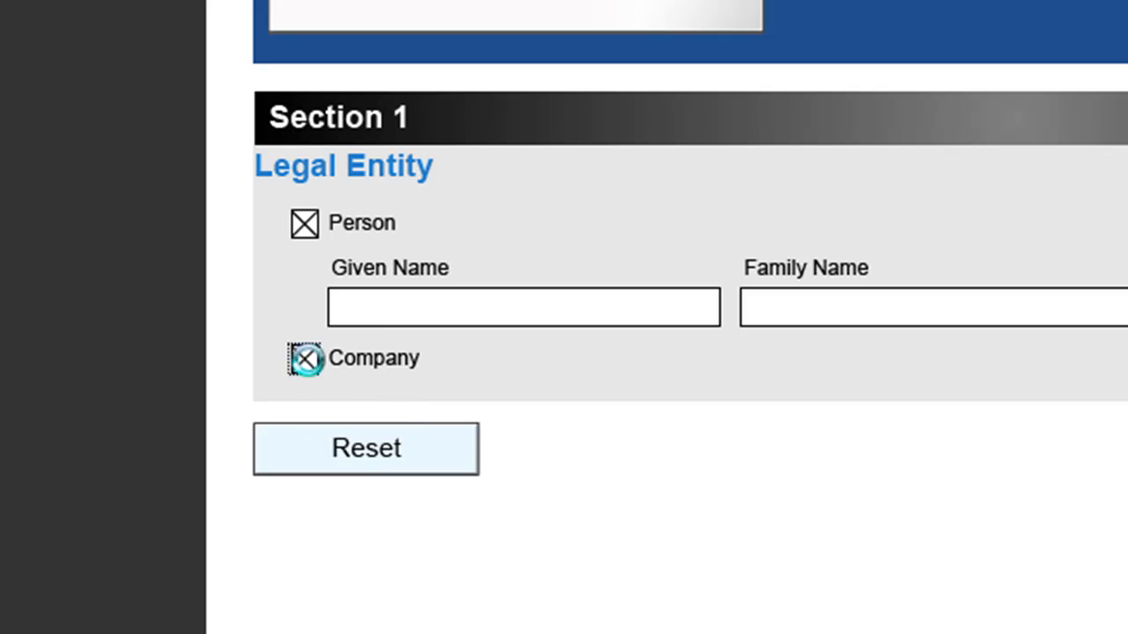
pyautogui.click(406, 352)
pyautogui.write('Avoka')
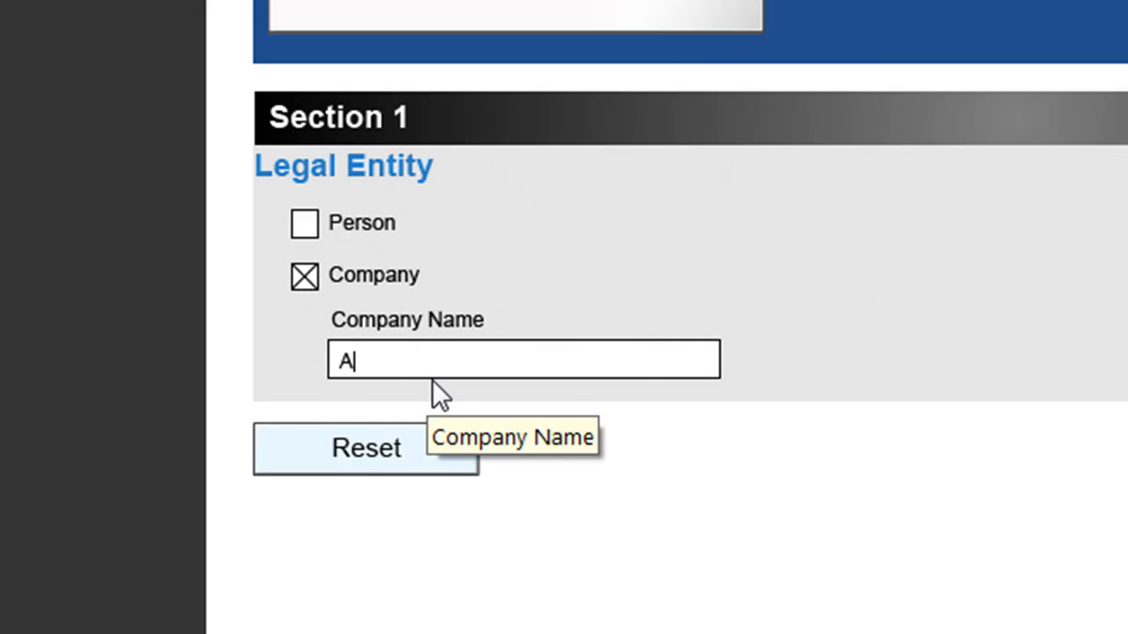